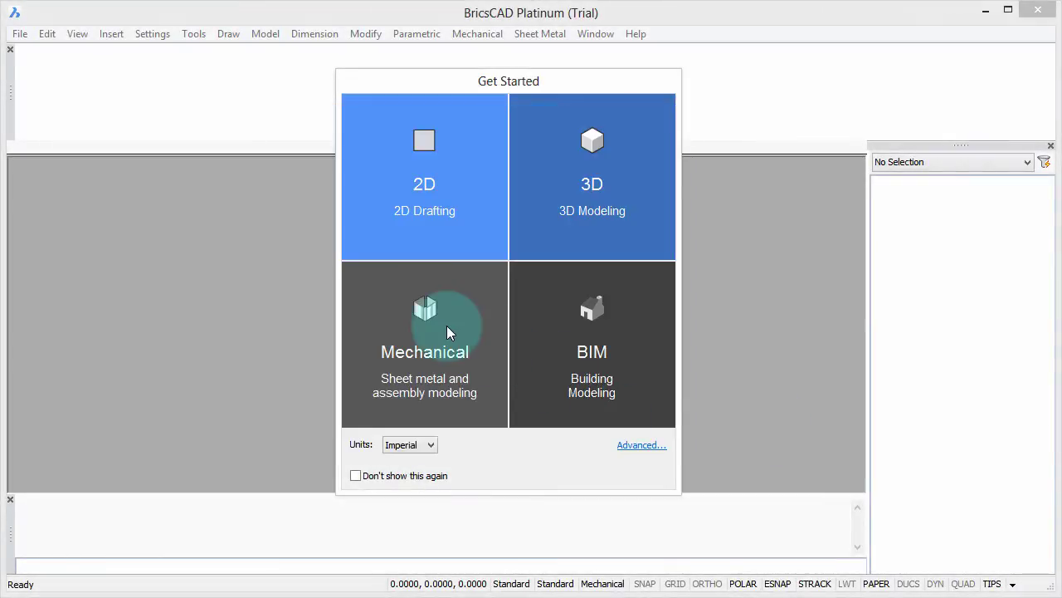
Choose the Mechanical workspace to open the office armchair drawing with LookFrom on.
{"action": "left_click", "coordinate": [443, 330]}
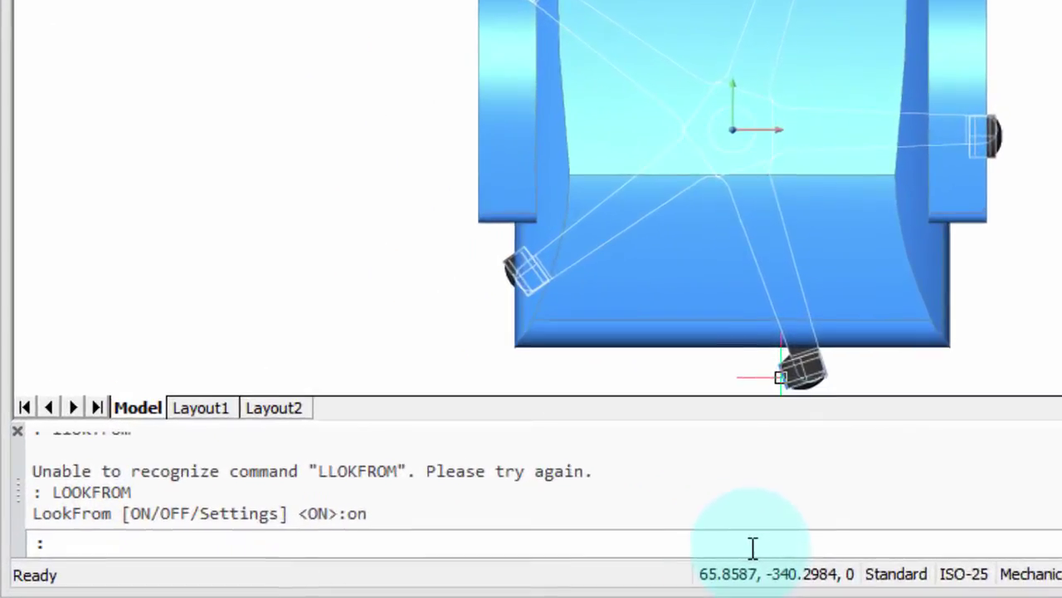
Set the VIEWPOINT to 1,2,3 so the chair appears in a tilted 3D view.
{"action": "type", "text": "view"}
{"action": "key", "text": "Return"}
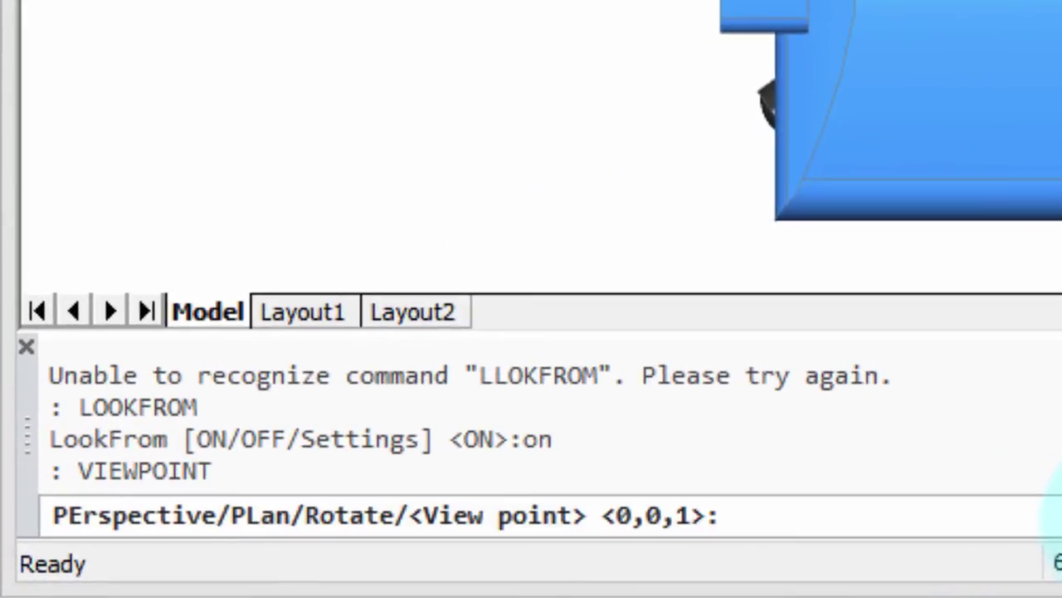
{"action": "type", "text": "1,2,3"}
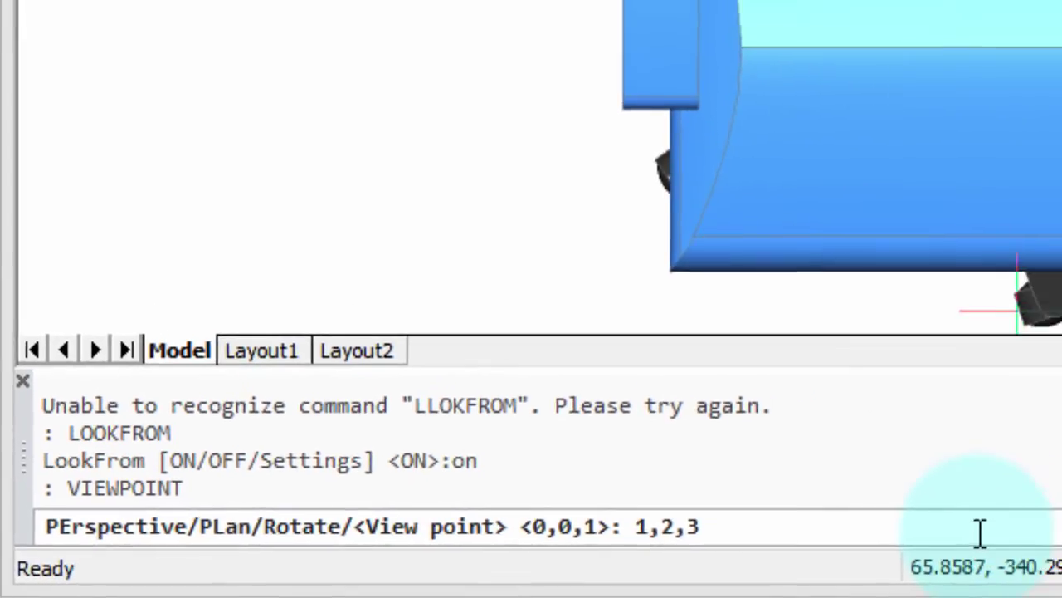
{"action": "key", "text": "Return"}
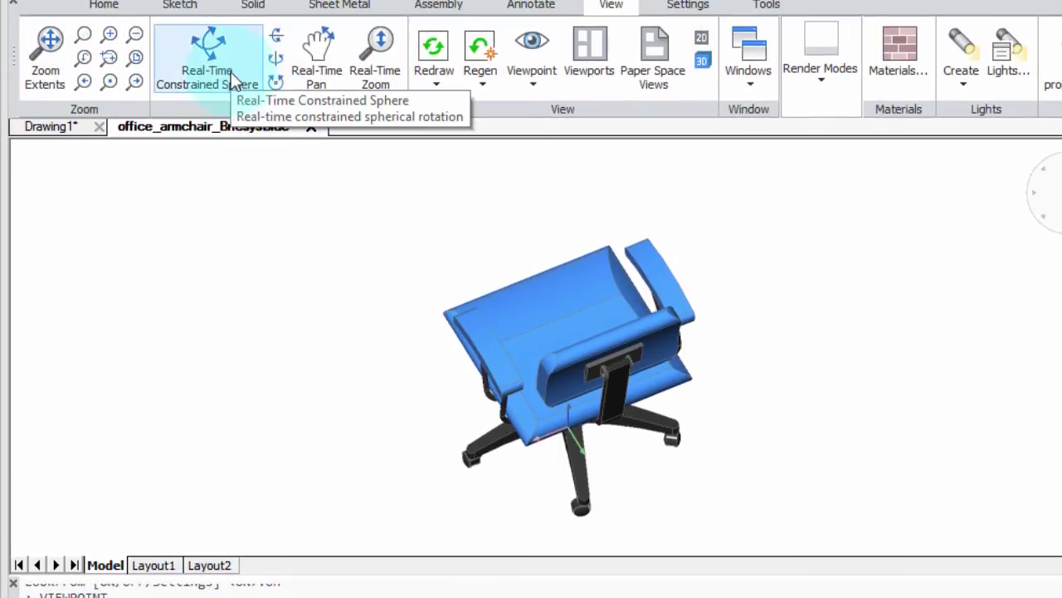
Rotate the chair with Real-Time Constrained Sphere, then snap to the flat Top view.
{"action": "left_click", "coordinate": [231, 72]}
{"action": "left_click_drag", "start_coordinate": [393, 291], "coordinate": [957, 433]}
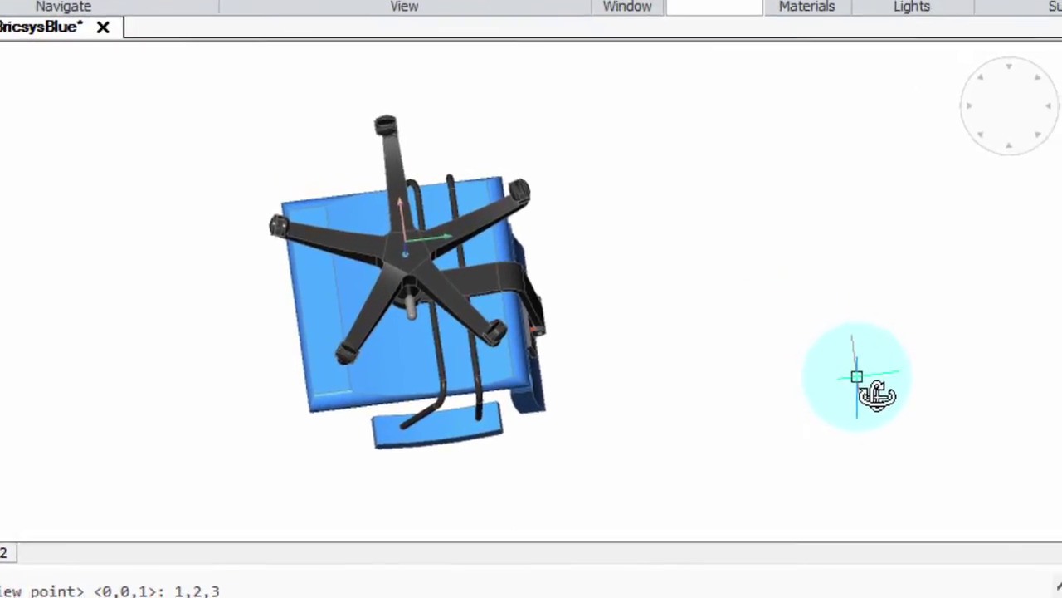
{"action": "left_click", "coordinate": [998, 123]}
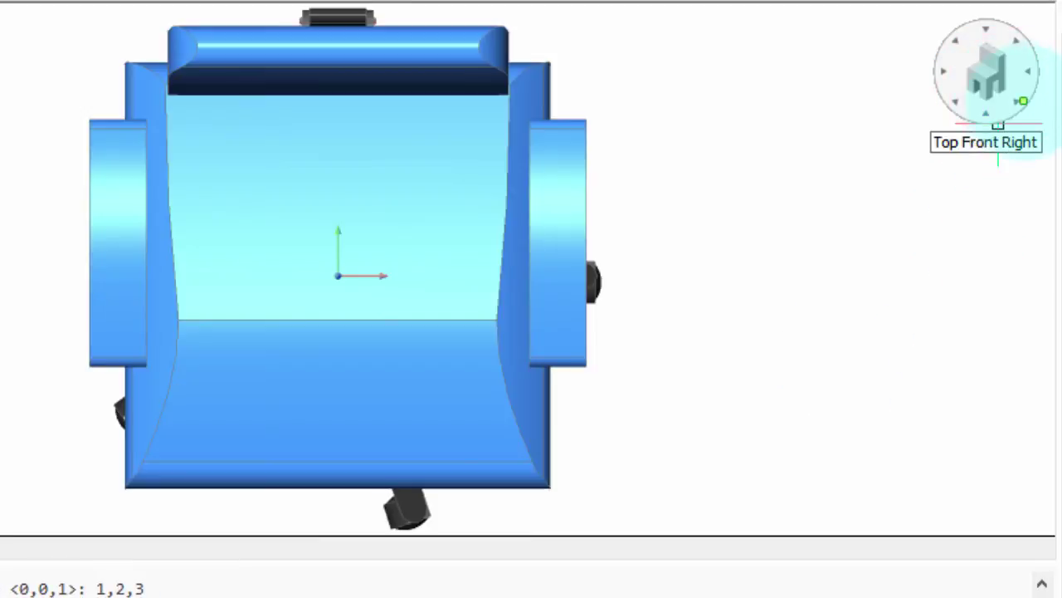
View the chair from Top Front Right, Top Back Right, Back, Top Back Left, Left, ending Top Front Left.
{"action": "left_click", "coordinate": [1024, 102]}
{"action": "left_click", "coordinate": [1018, 41]}
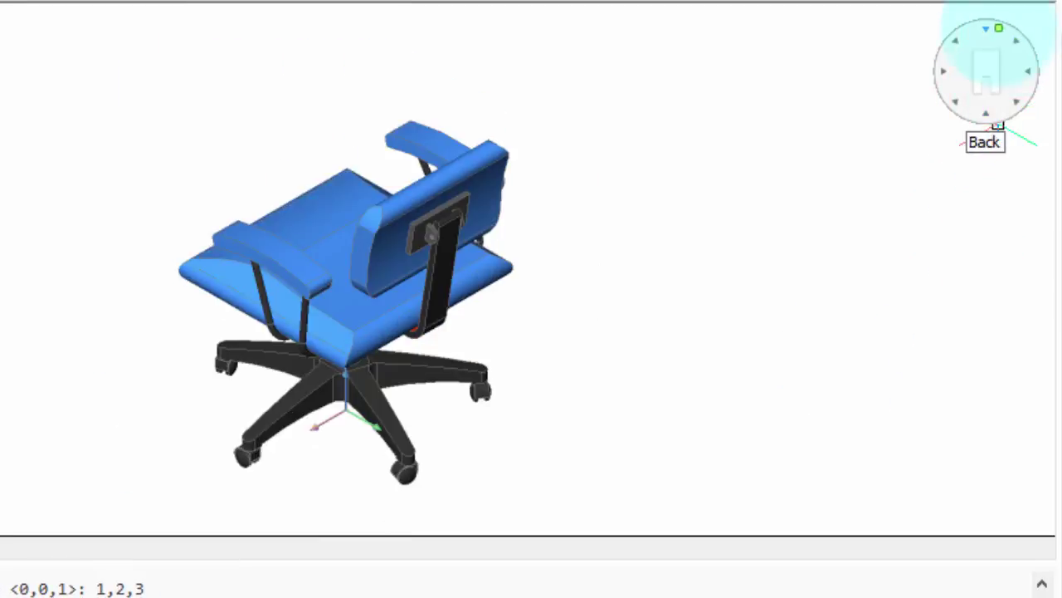
{"action": "left_click", "coordinate": [987, 30]}
{"action": "left_click", "coordinate": [956, 39]}
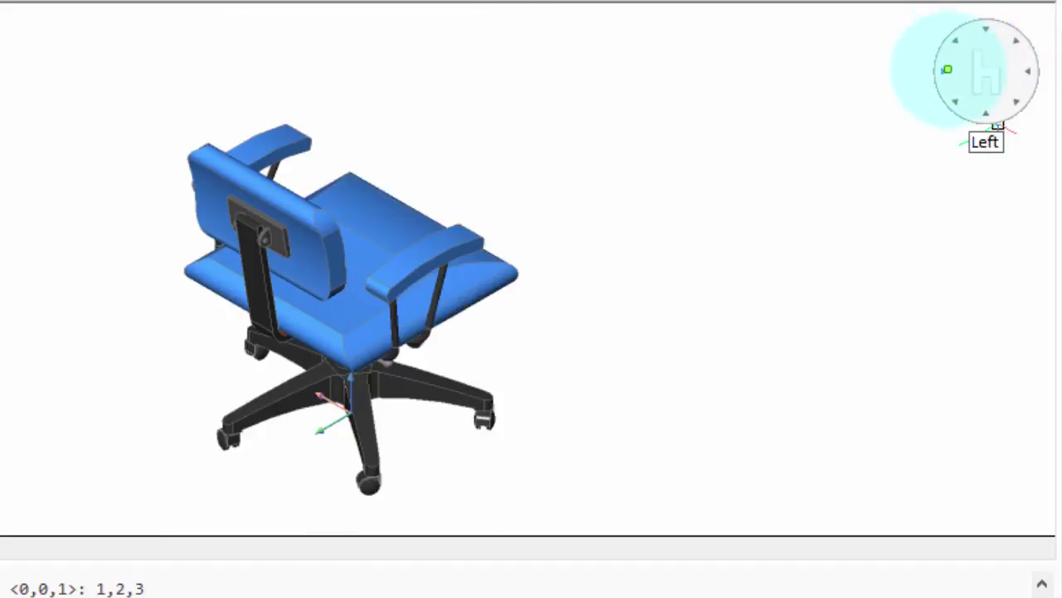
{"action": "left_click", "coordinate": [944, 83]}
{"action": "left_click", "coordinate": [953, 100]}
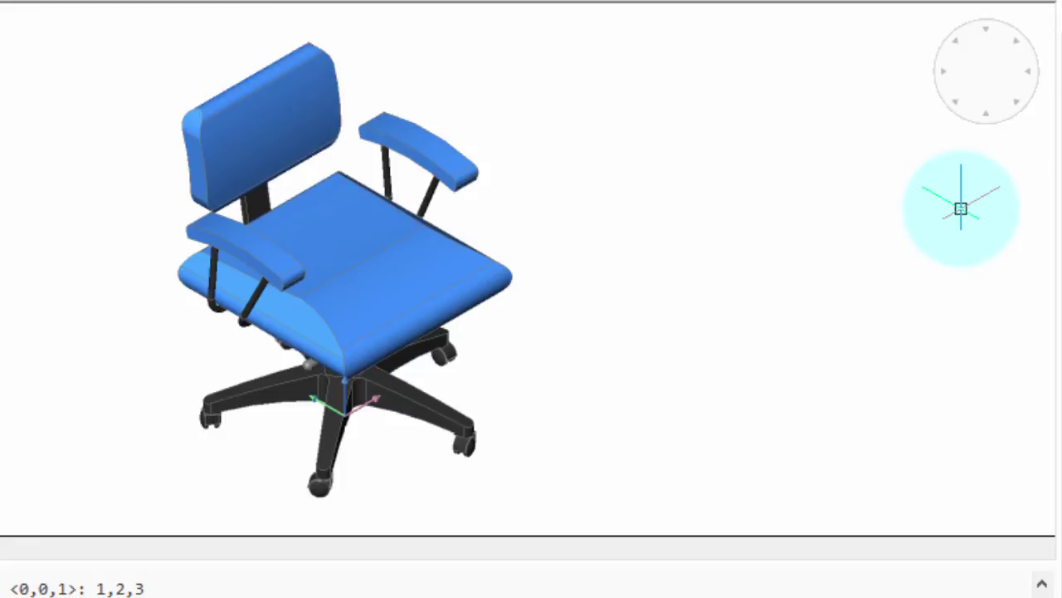
Dismiss the navigator options and set NAVVCUBEDISPLAY to 3.
{"action": "right_click", "coordinate": [981, 104]}
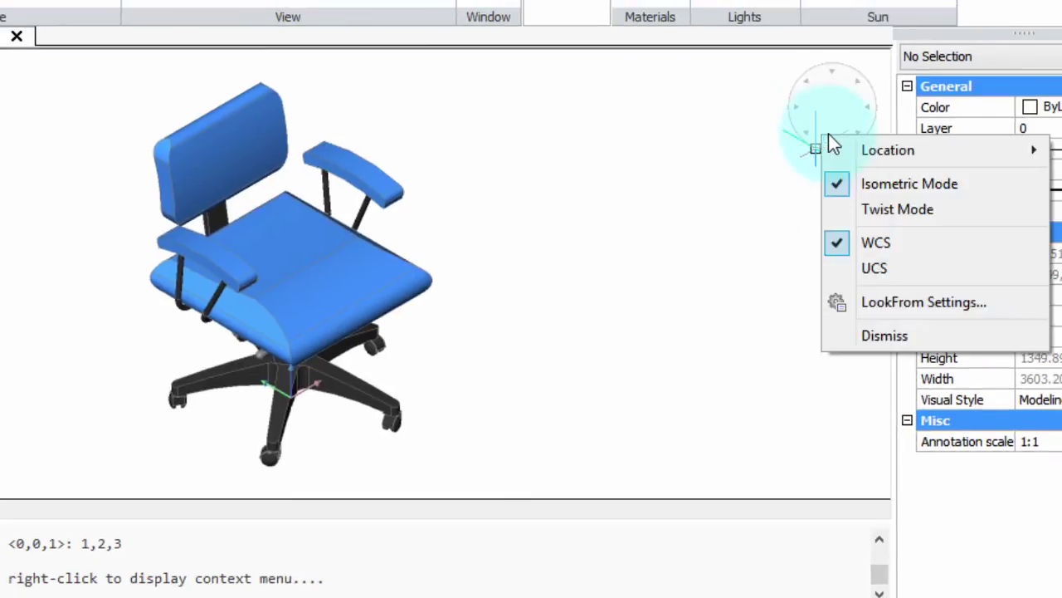
{"action": "left_click", "coordinate": [873, 336]}
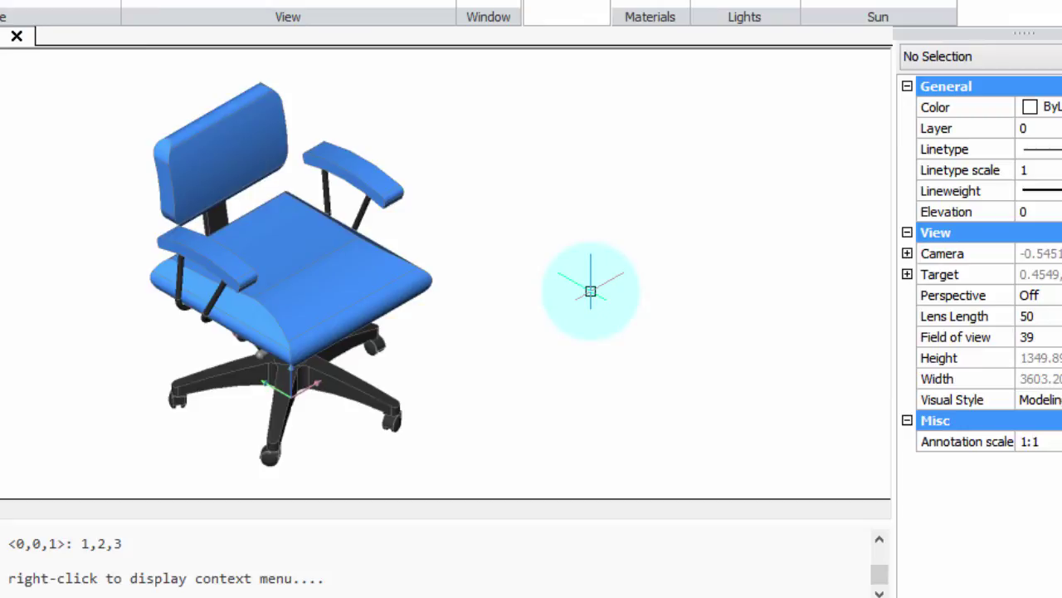
{"action": "key", "text": "Return"}
{"action": "type", "text": "3"}
{"action": "key", "text": "Return"}
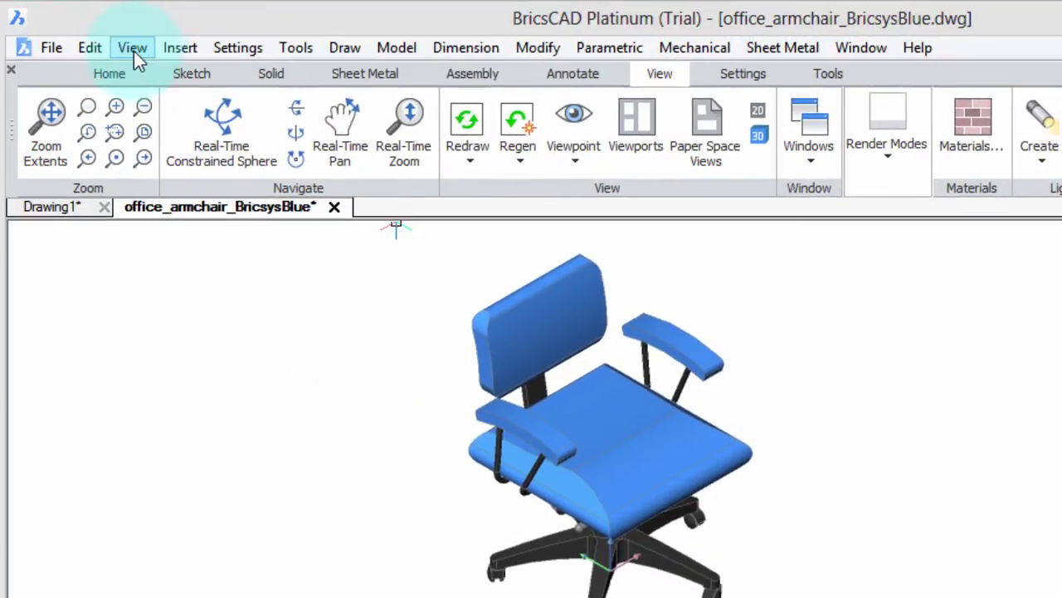
Look up LookFrom in the View menu, then turn LookFrom on with LOOKFROM.
{"action": "left_click", "coordinate": [131, 50]}
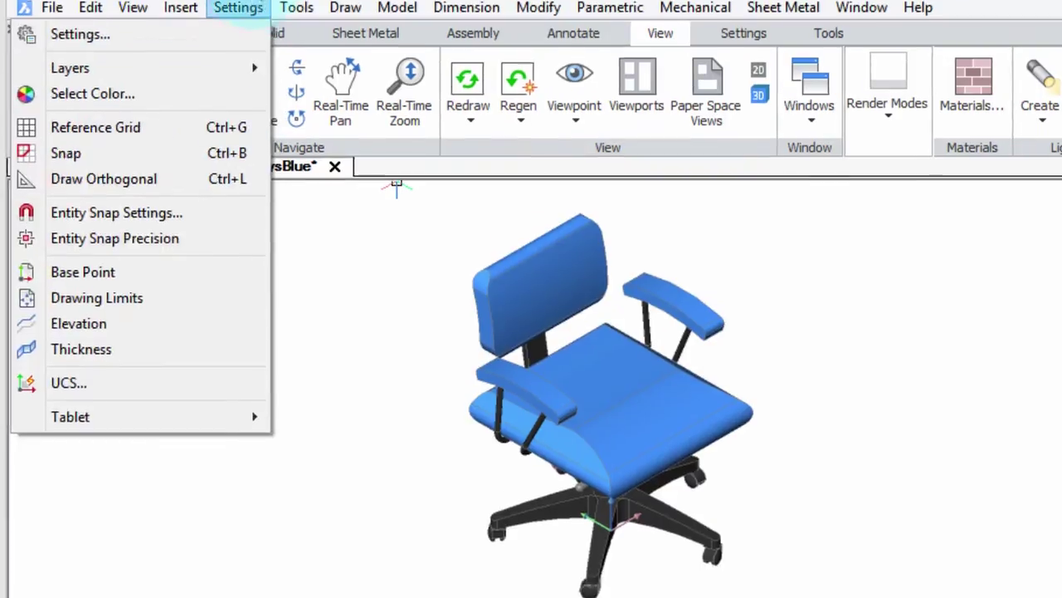
{"action": "key", "text": "Escape"}
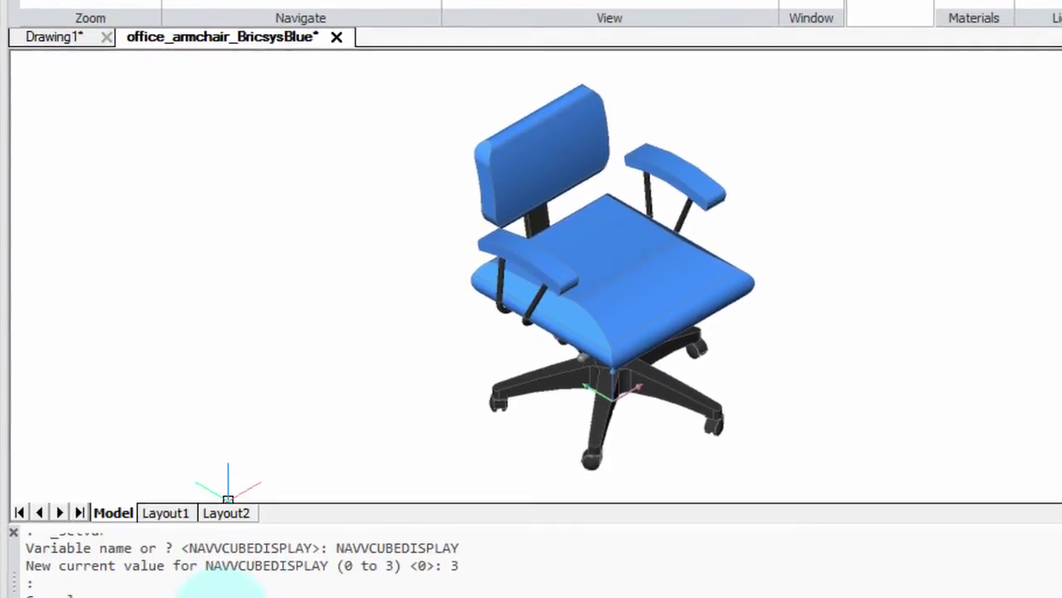
{"action": "type", "text": "lookf"}
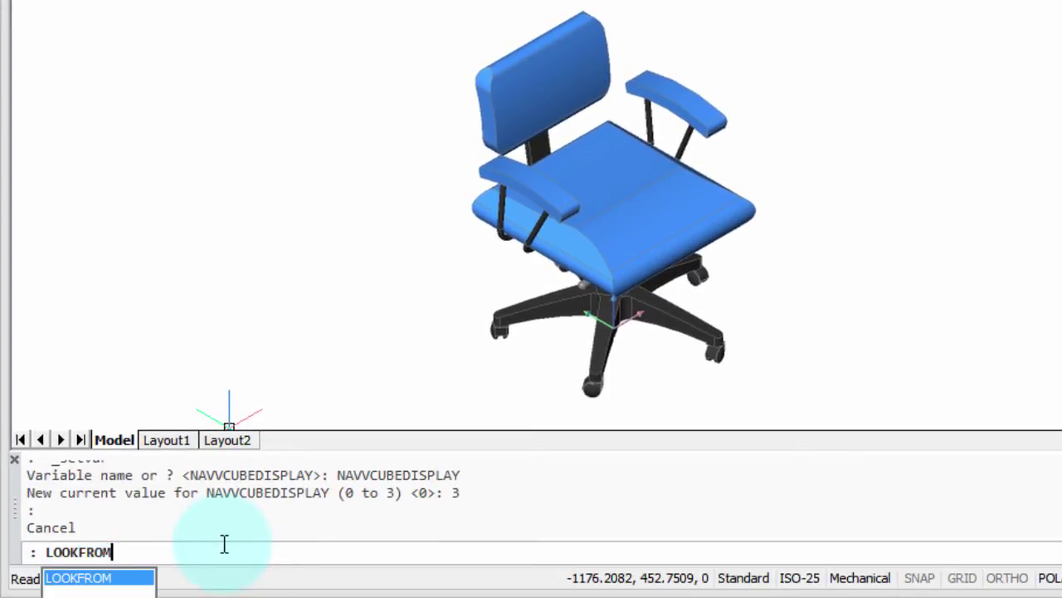
{"action": "type", "text": "rom"}
{"action": "key", "text": "Return"}
{"action": "type", "text": "on"}
{"action": "key", "text": "Return"}
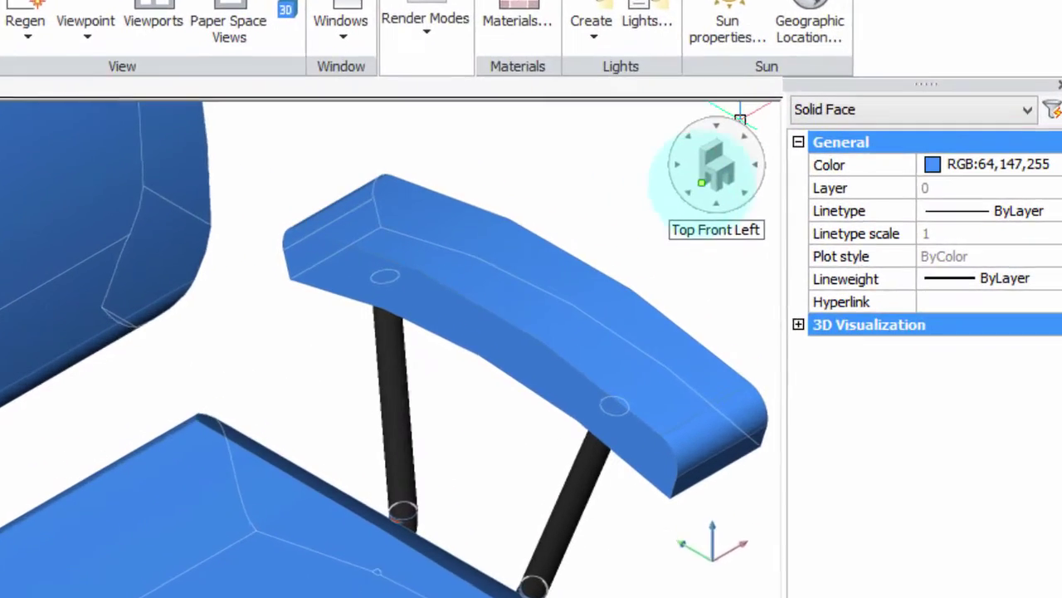
{"action": "right_click", "coordinate": [701, 173]}
{"action": "mouse_move", "coordinate": [619, 185]}
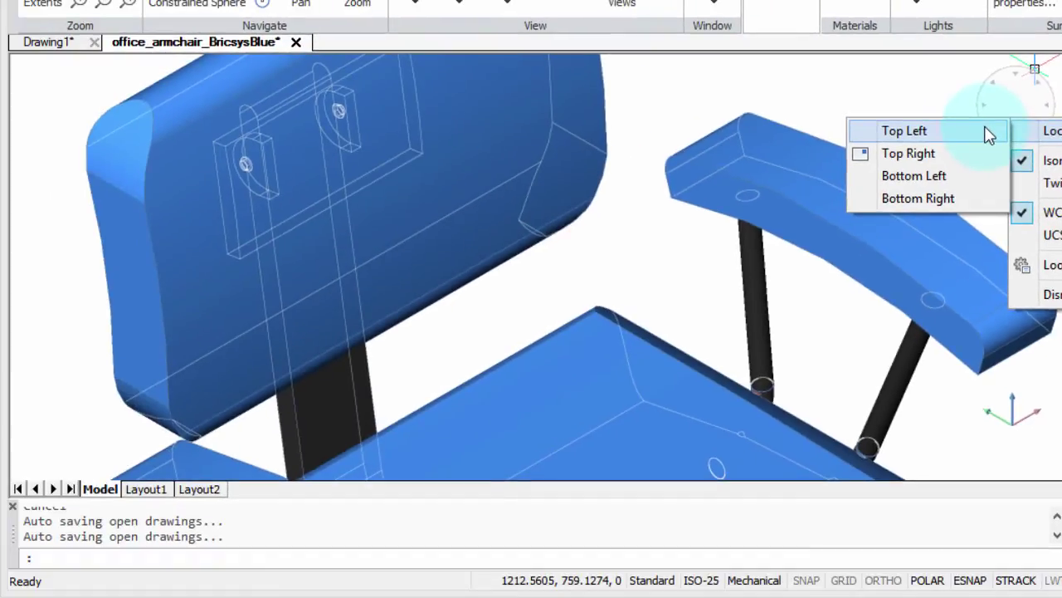
{"action": "left_click", "coordinate": [990, 135]}
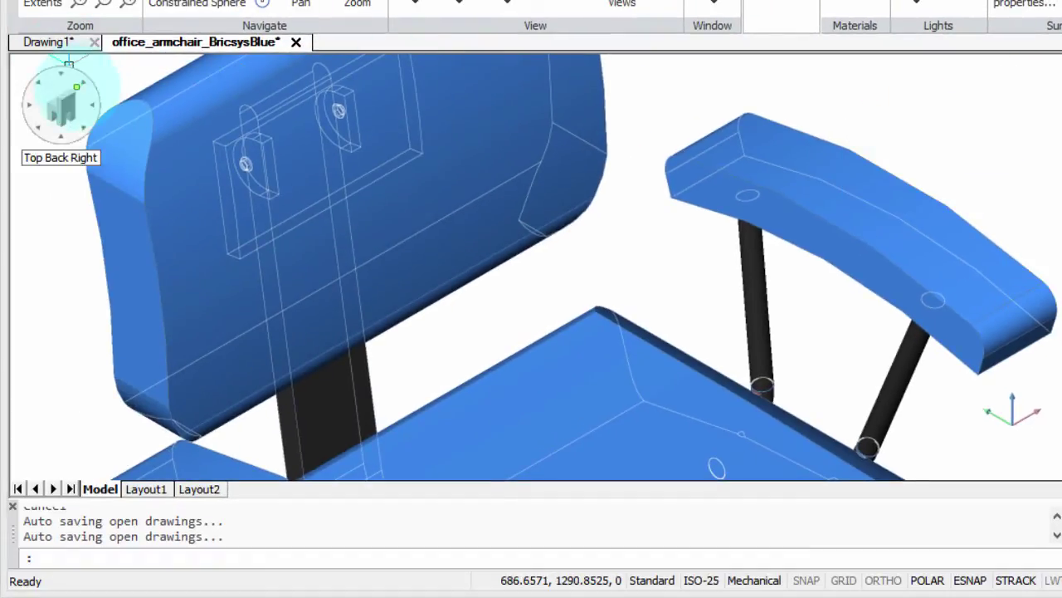
{"action": "right_click", "coordinate": [78, 89]}
{"action": "mouse_move", "coordinate": [100, 100]}
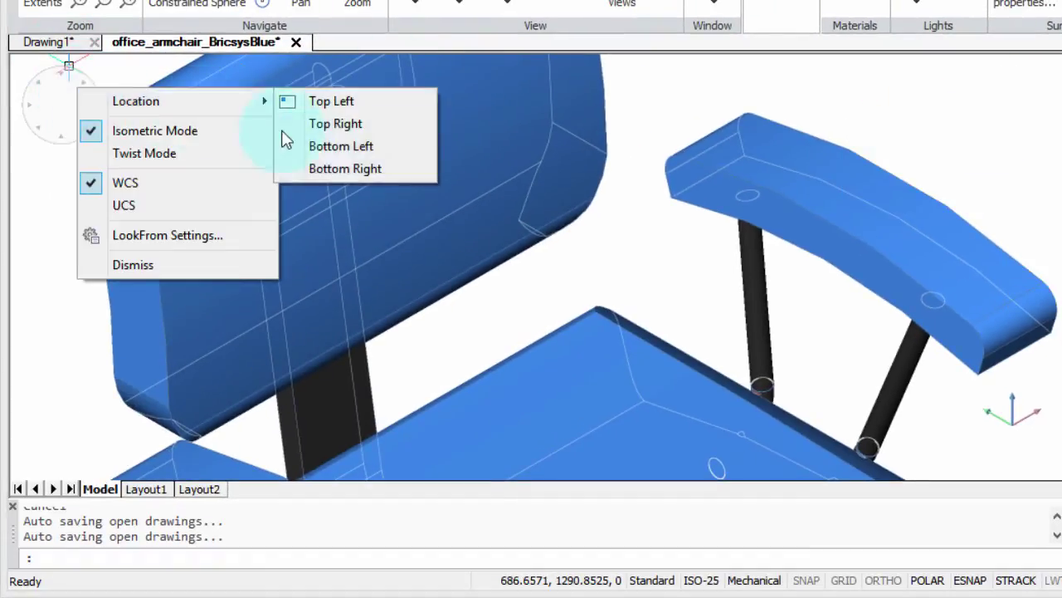
{"action": "left_click", "coordinate": [332, 169]}
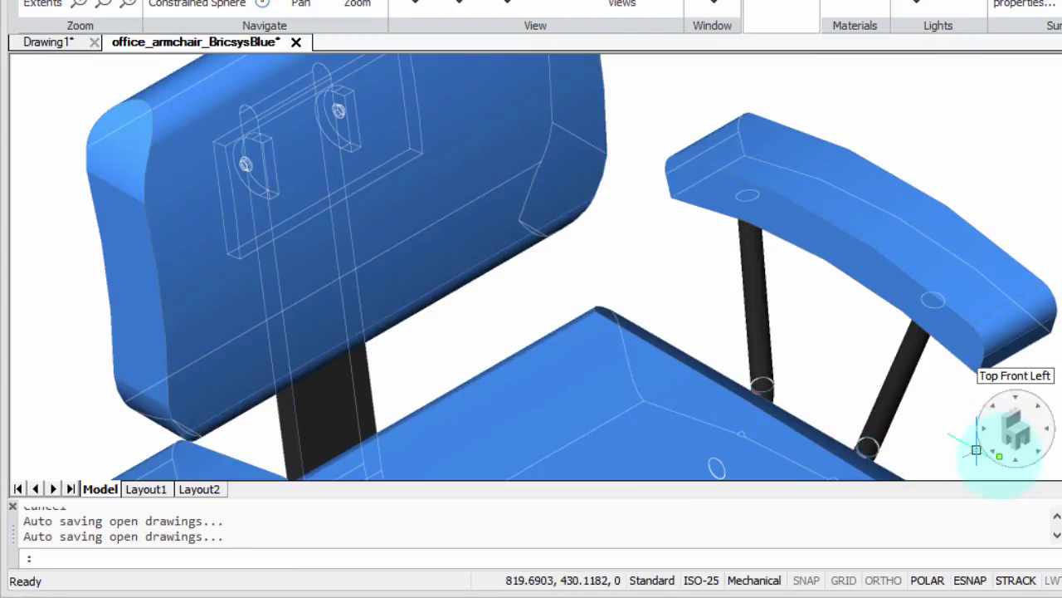
{"action": "right_click", "coordinate": [1009, 440]}
{"action": "mouse_move", "coordinate": [1020, 453]}
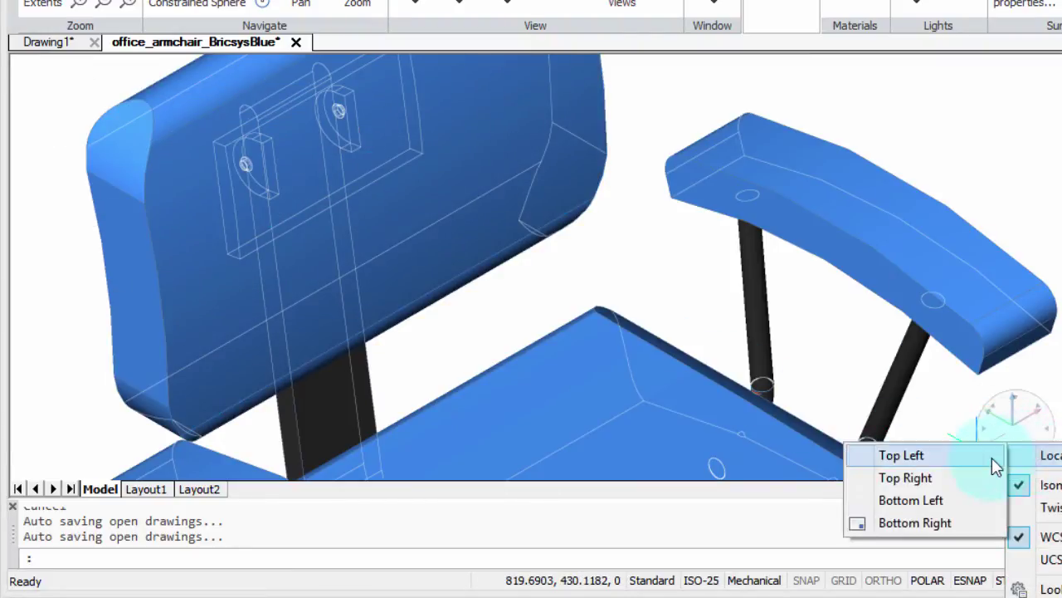
{"action": "left_click", "coordinate": [979, 479]}
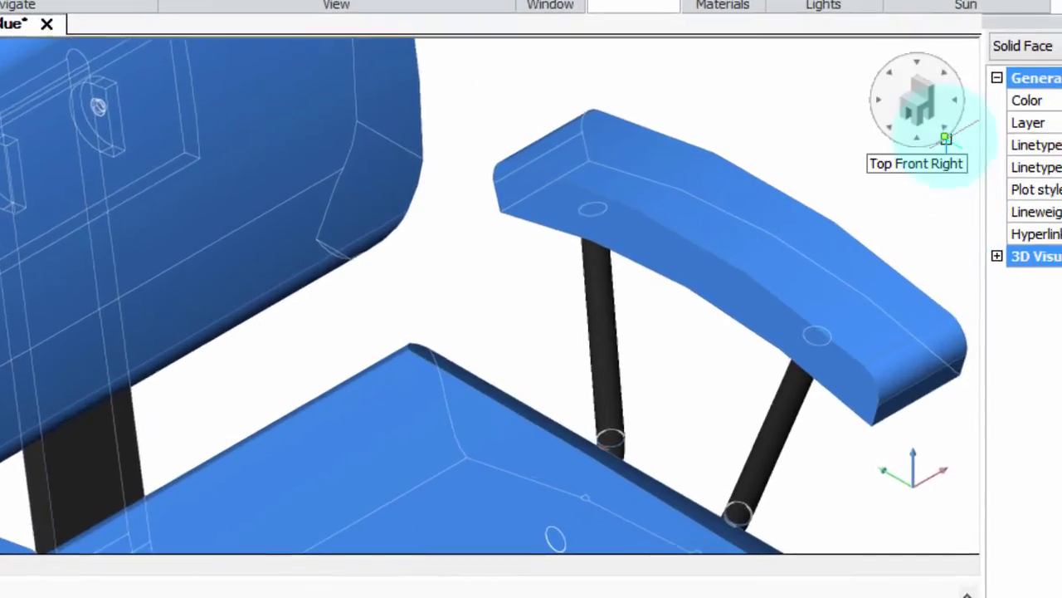
Enable LookFrom Twist Mode and twist the view left 90°, 180°, right and left, back home.
{"action": "right_click", "coordinate": [946, 139]}
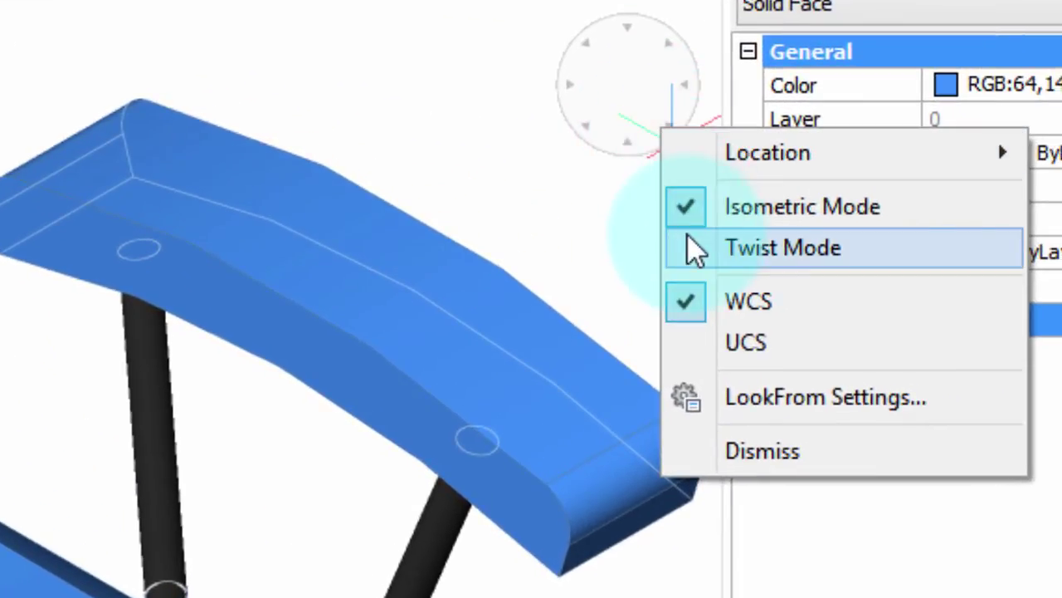
{"action": "left_click", "coordinate": [693, 247]}
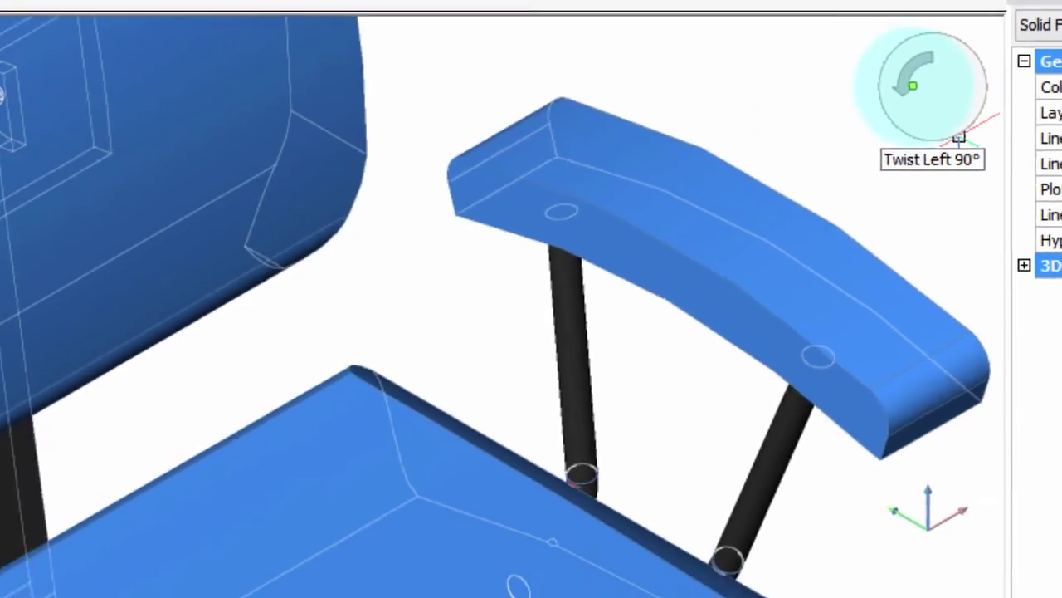
{"action": "left_click", "coordinate": [821, 148]}
{"action": "left_click", "coordinate": [798, 152]}
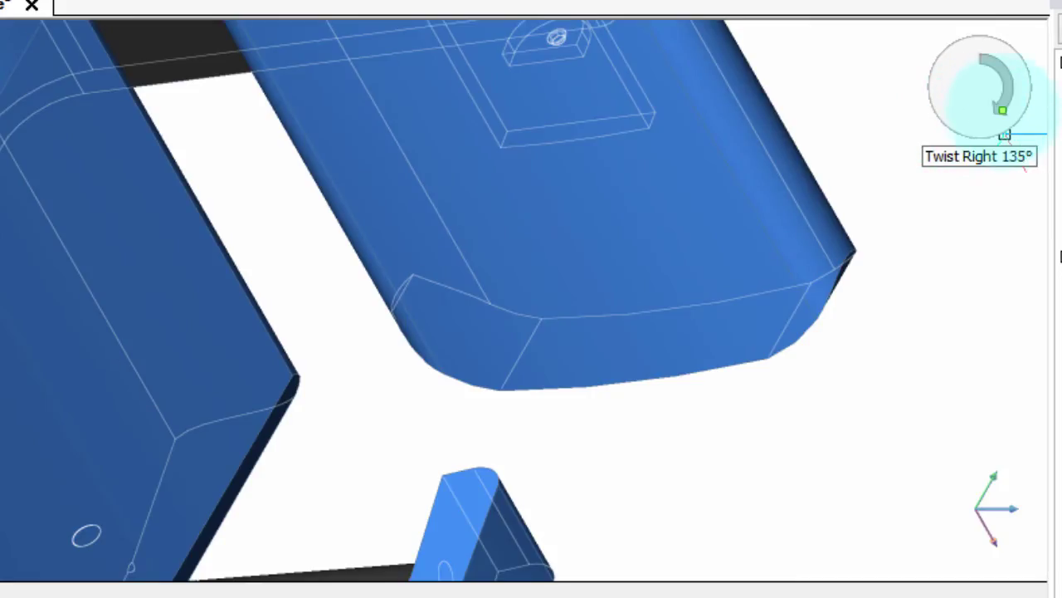
{"action": "left_click", "coordinate": [1002, 135]}
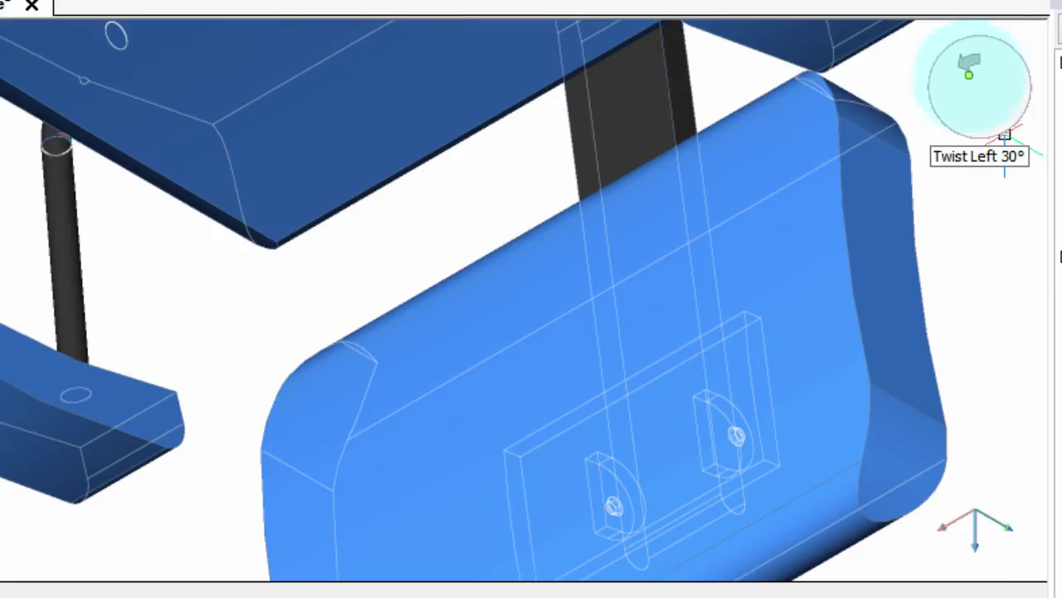
{"action": "left_click", "coordinate": [1005, 134]}
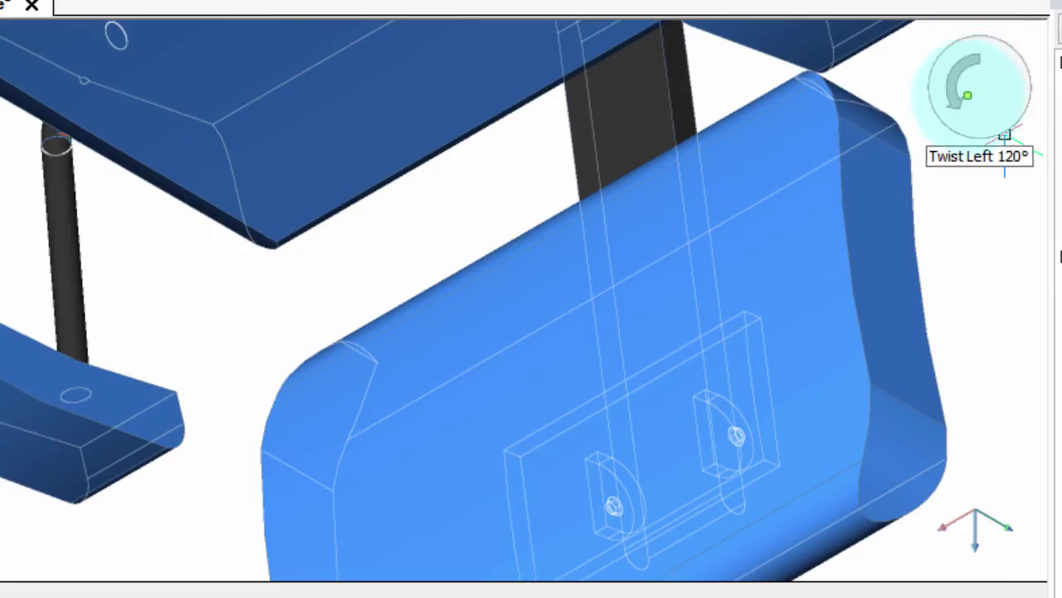
{"action": "left_click", "coordinate": [1005, 134]}
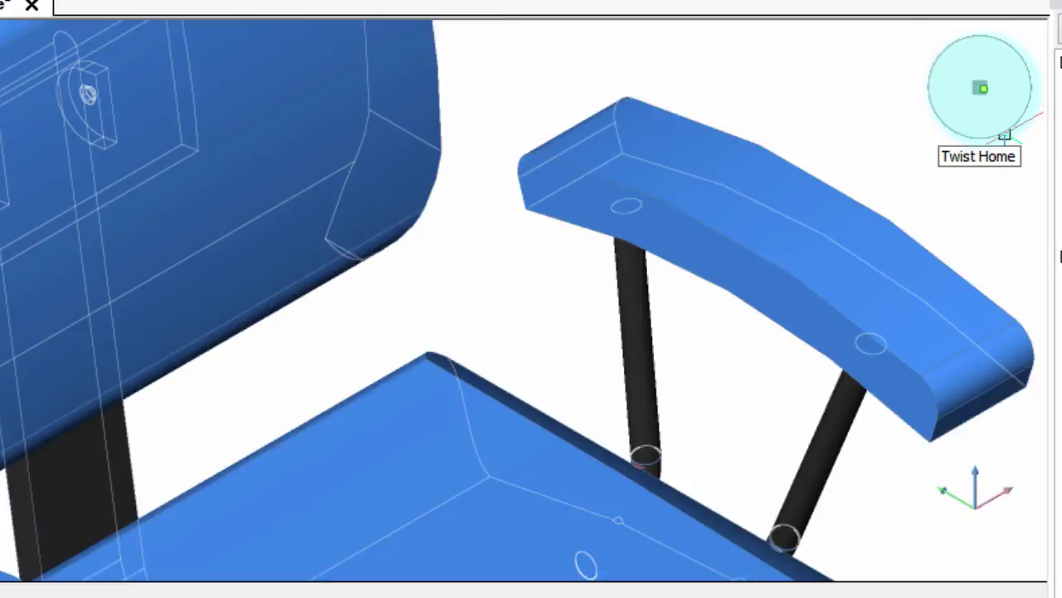
Jump to an isometric chair view, pan it left, and switch LookFrom to Isometric Mode.
{"action": "left_click", "coordinate": [921, 120]}
{"action": "scroll", "coordinate": [916, 125], "scroll_direction": "down", "scroll_amount": 1}
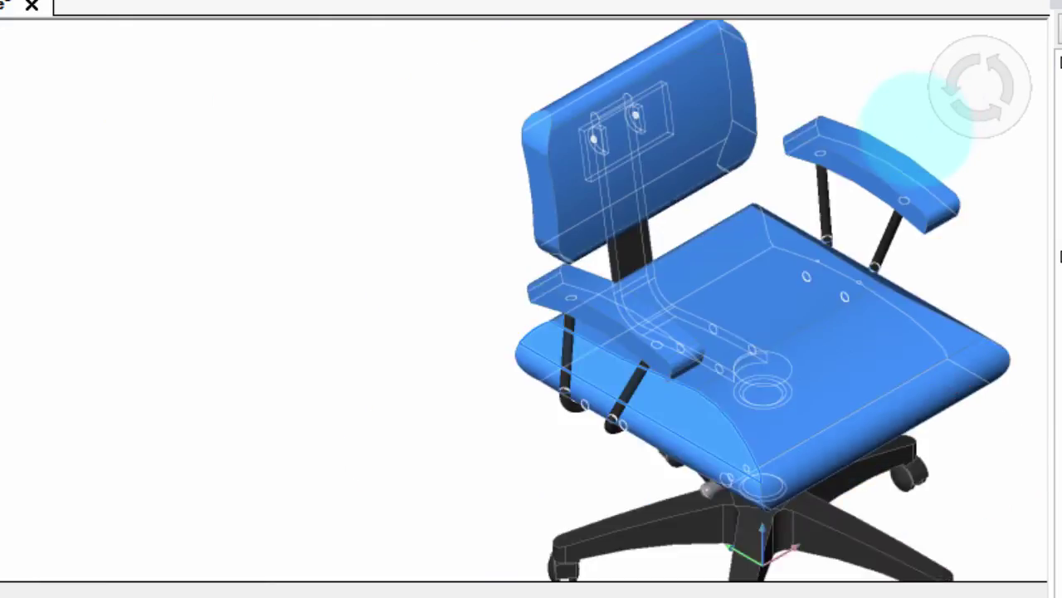
{"action": "middle_click_drag", "start_coordinate": [708, 183], "coordinate": [354, 149]}
{"action": "right_click", "coordinate": [950, 131]}
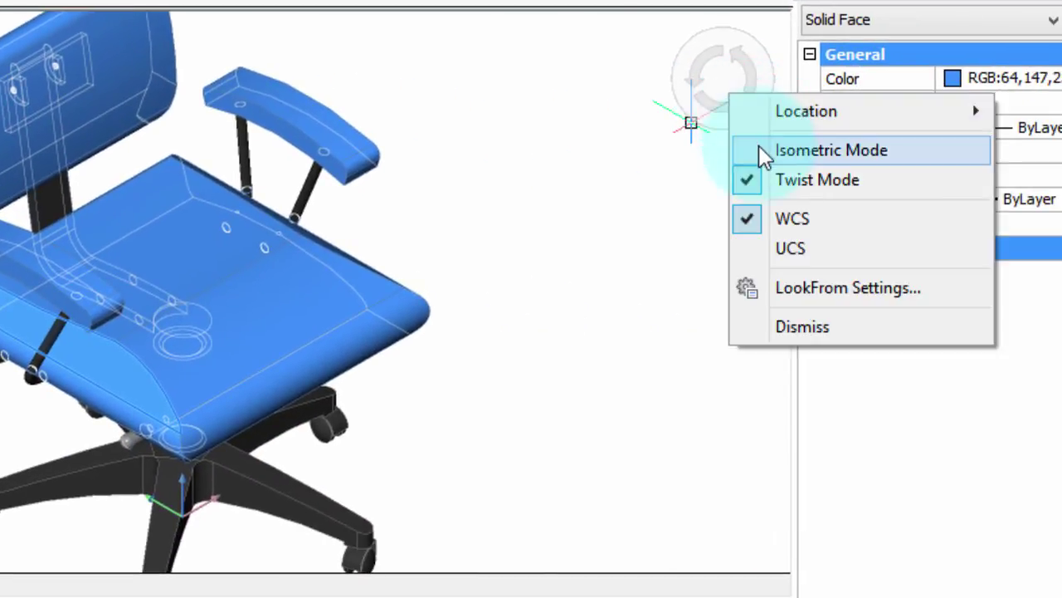
{"action": "left_click", "coordinate": [759, 148]}
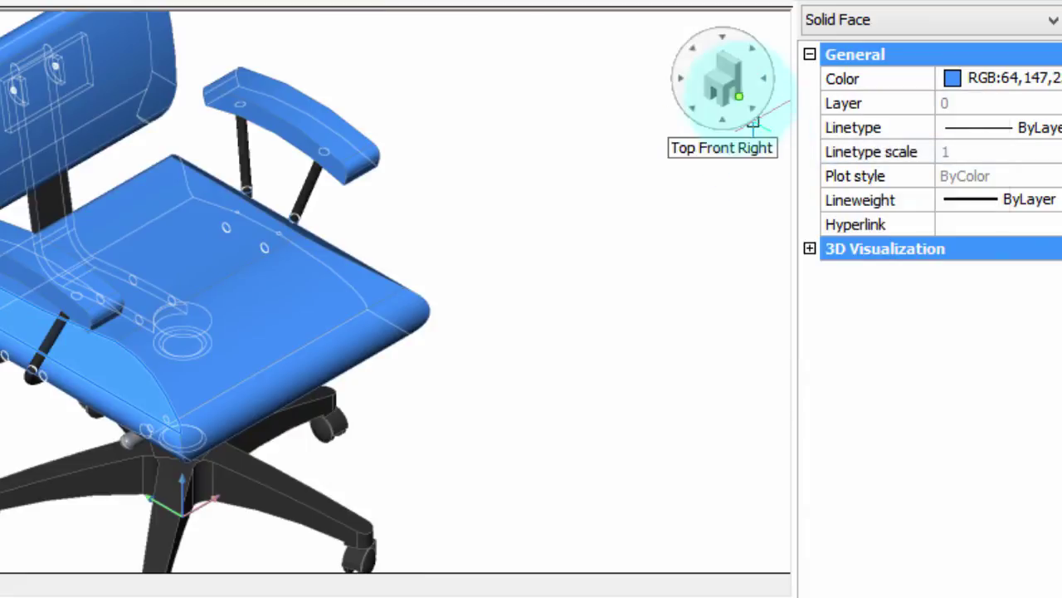
{"action": "right_click", "coordinate": [744, 103]}
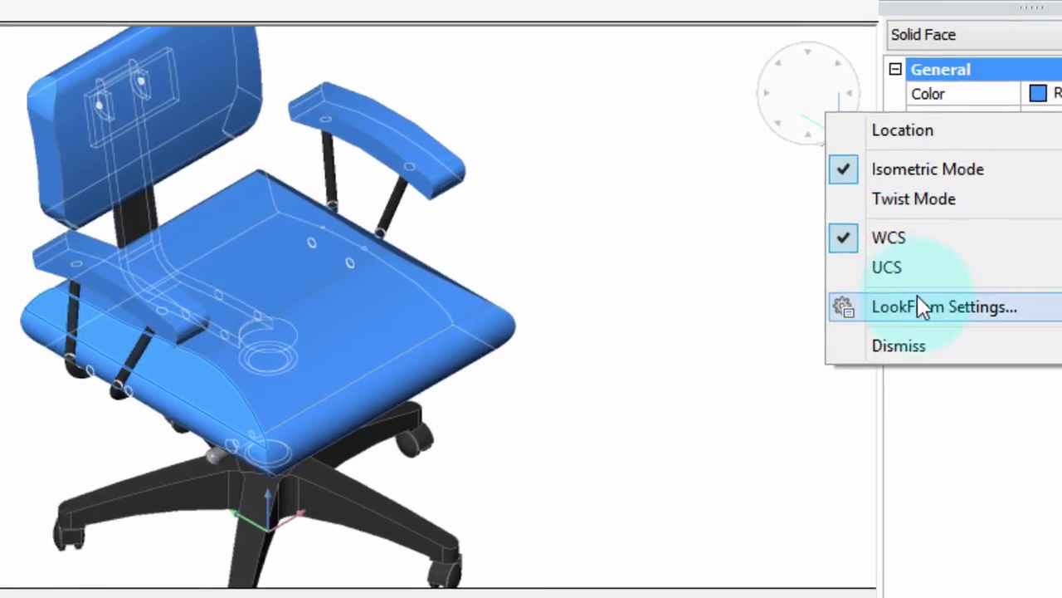
In LookFrom Settings, toggle the control display off and on and keep location top right.
{"action": "left_click", "coordinate": [830, 291]}
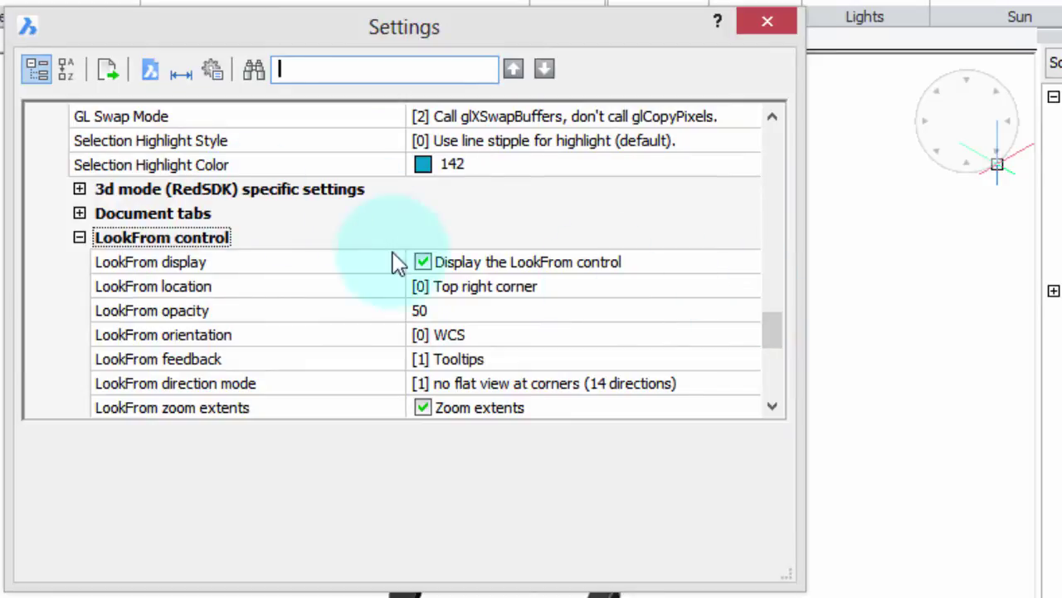
{"action": "left_click_drag", "start_coordinate": [780, 352], "coordinate": [780, 365]}
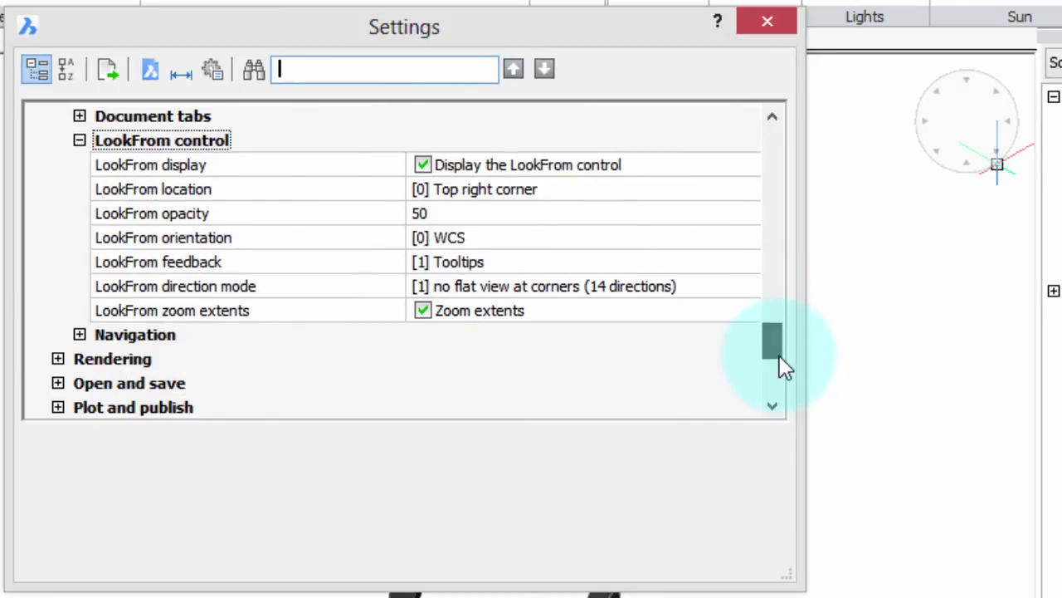
{"action": "left_click", "coordinate": [422, 165]}
{"action": "left_click", "coordinate": [421, 165]}
{"action": "left_click", "coordinate": [439, 184]}
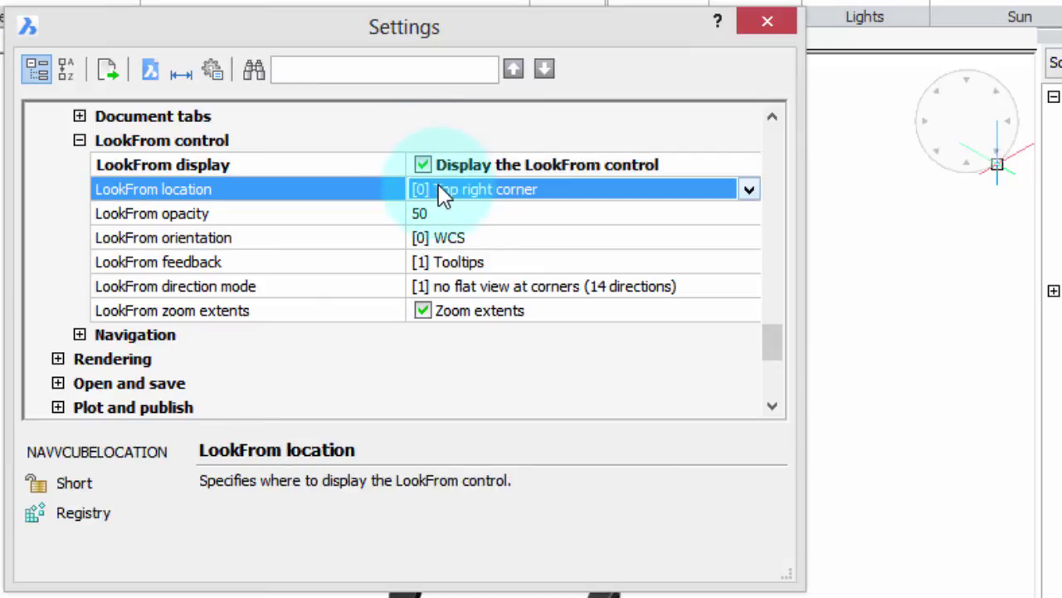
{"action": "left_click", "coordinate": [440, 184]}
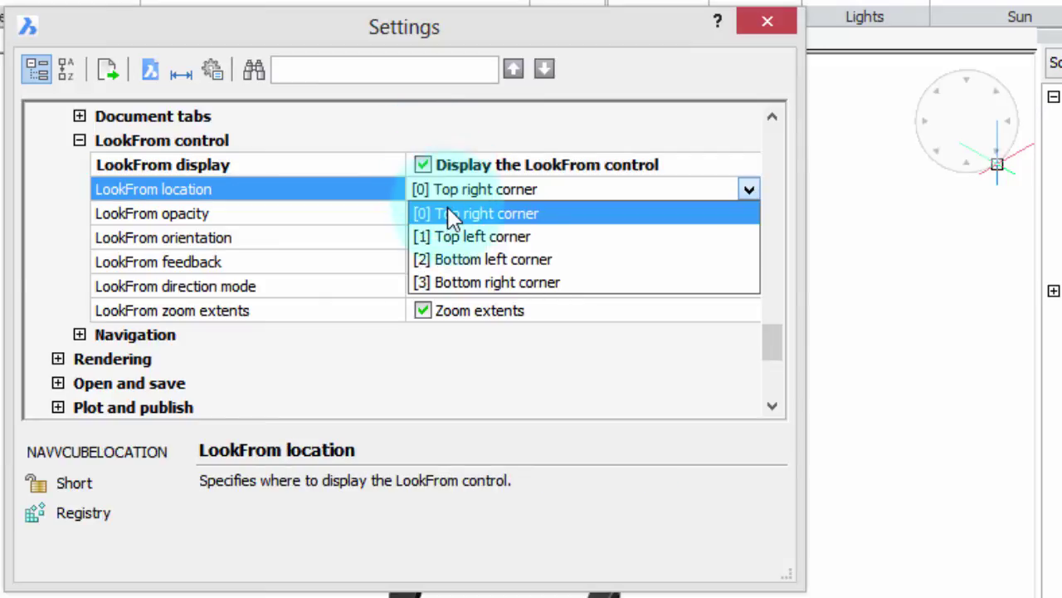
{"action": "left_click", "coordinate": [452, 215]}
Try LookFrom opacity 100, then 10, and settle on 50.
{"action": "left_click", "coordinate": [449, 213]}
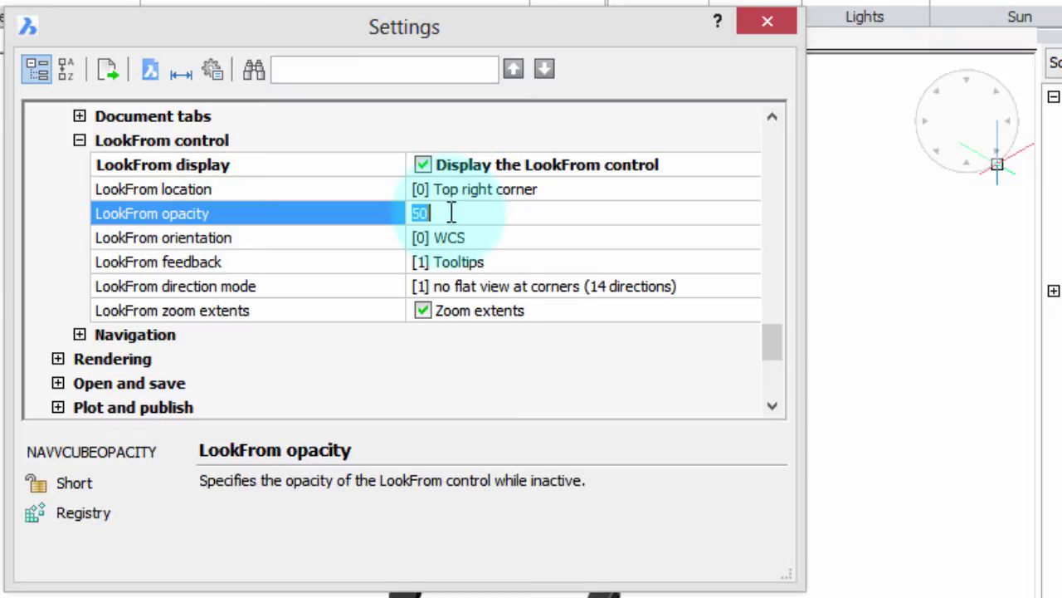
{"action": "key", "text": "BackSpace"}
{"action": "type", "text": "100"}
{"action": "key", "text": "Return"}
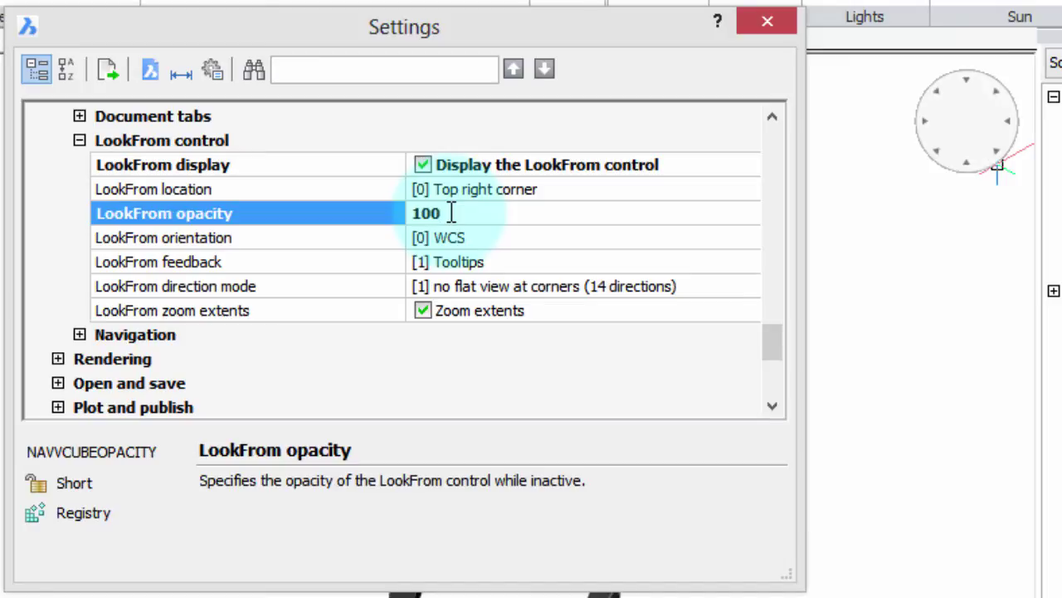
{"action": "left_click", "coordinate": [454, 210]}
{"action": "key", "text": "Return"}
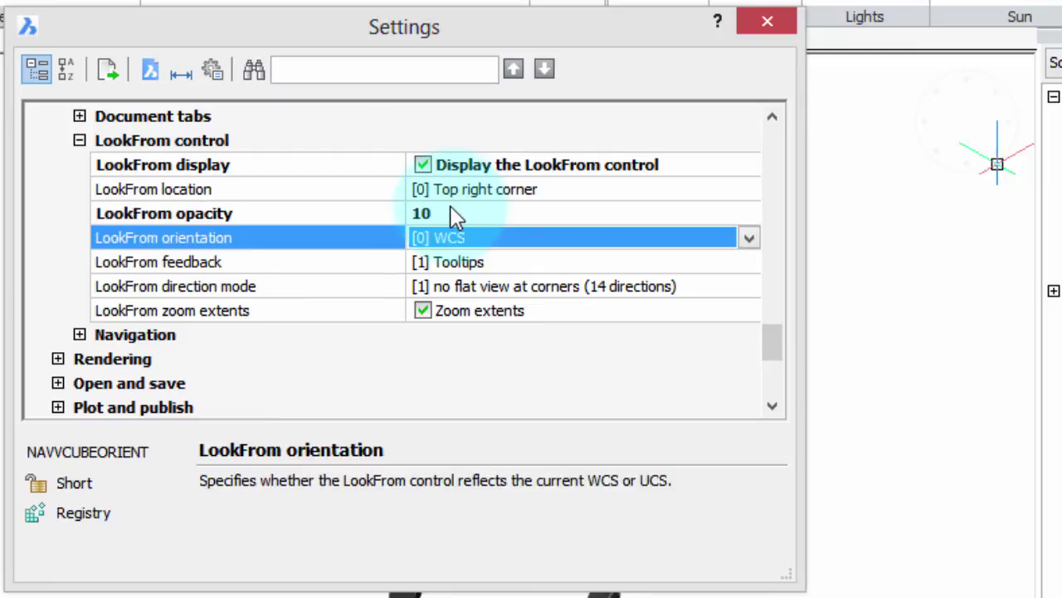
{"action": "left_click", "coordinate": [455, 214]}
{"action": "type", "text": "5"}
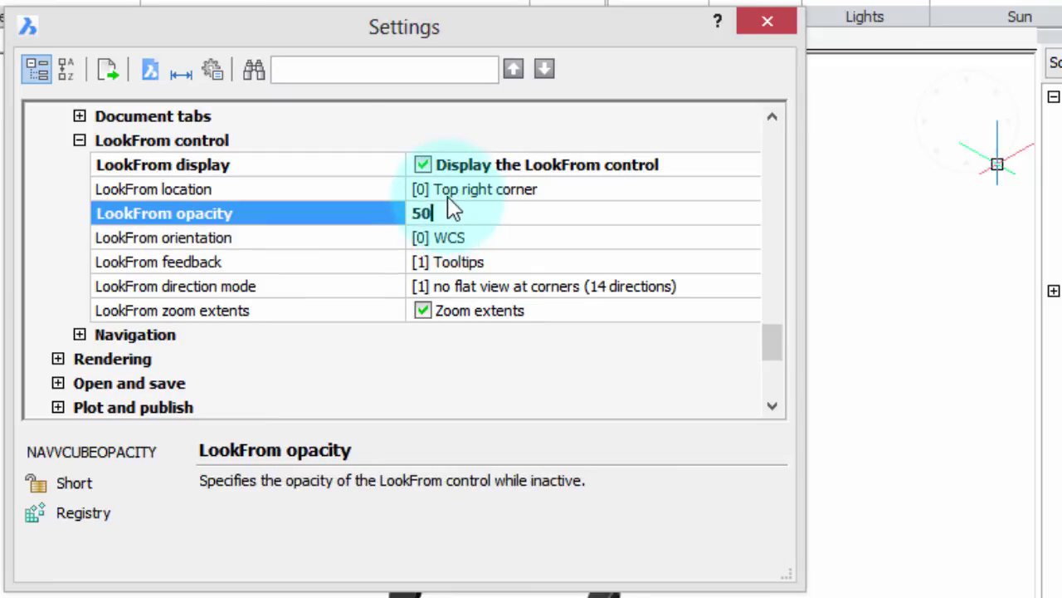
{"action": "key", "text": "Return"}
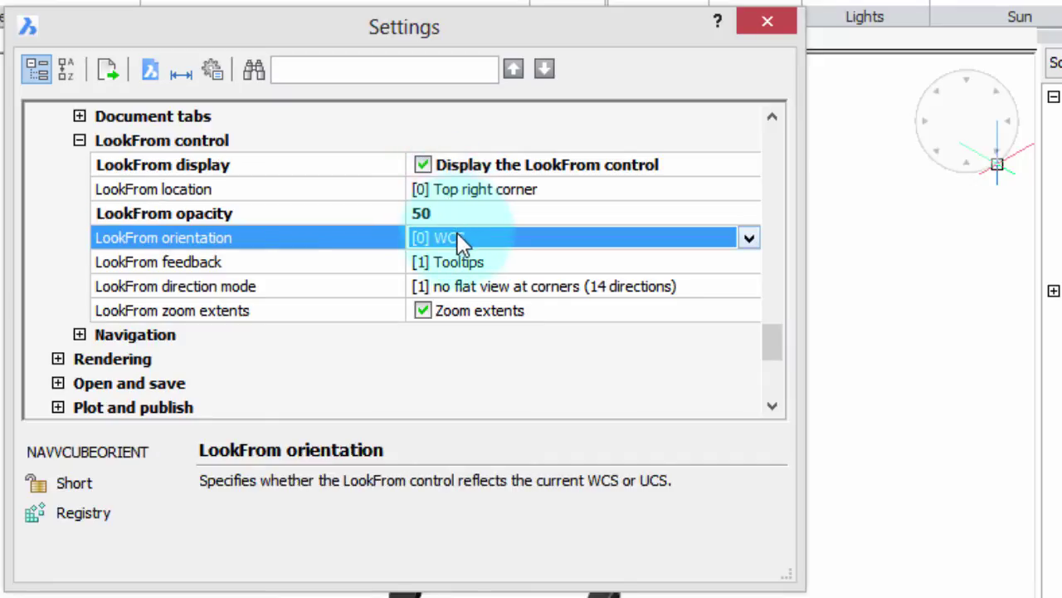
Set LookFrom feedback to Status bar and close Settings.
{"action": "left_click", "coordinate": [459, 261]}
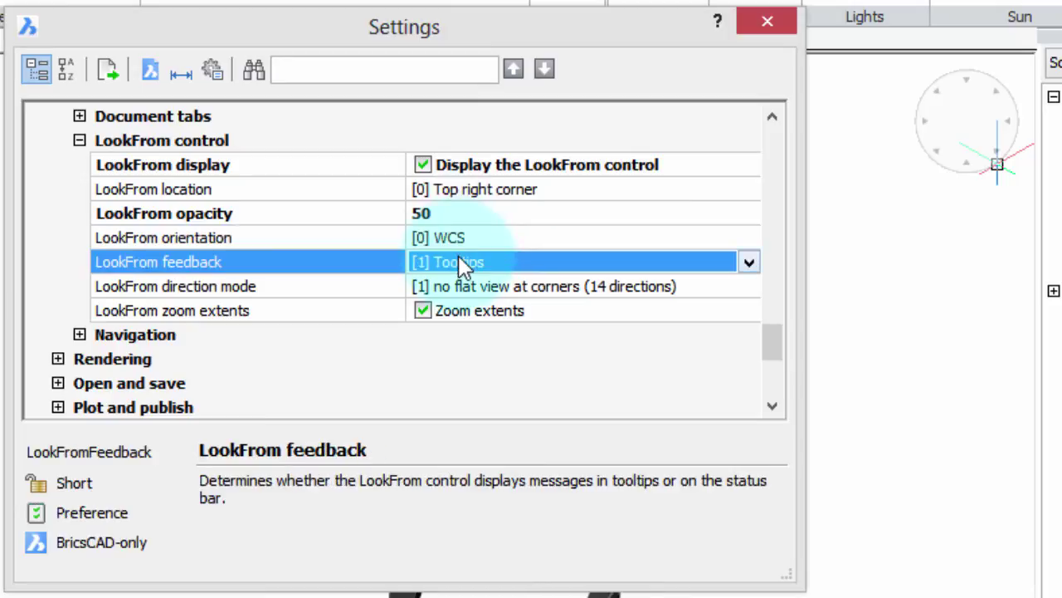
{"action": "left_click", "coordinate": [461, 261]}
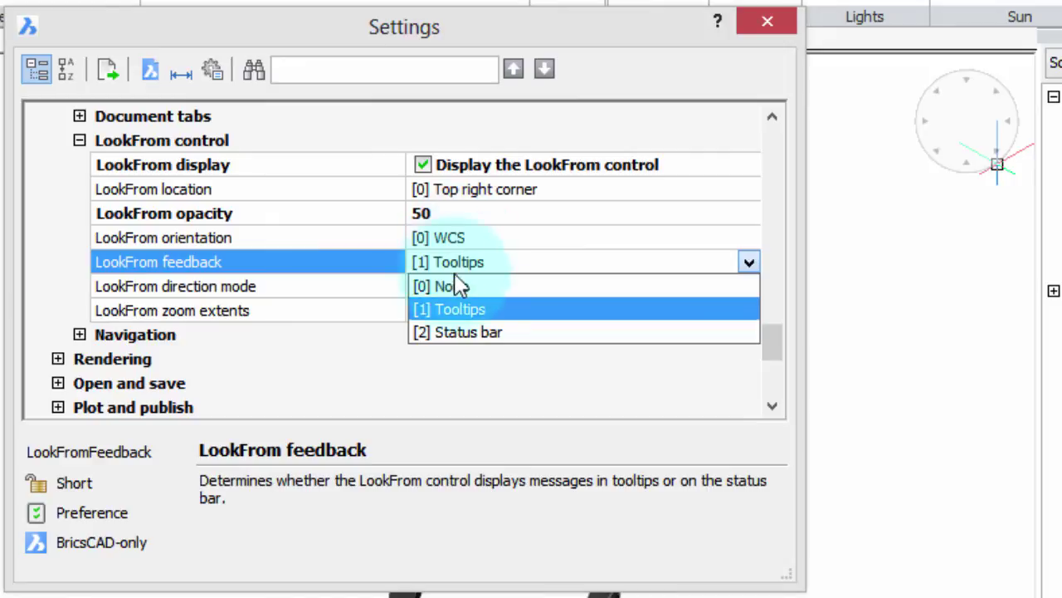
{"action": "key", "text": "Up"}
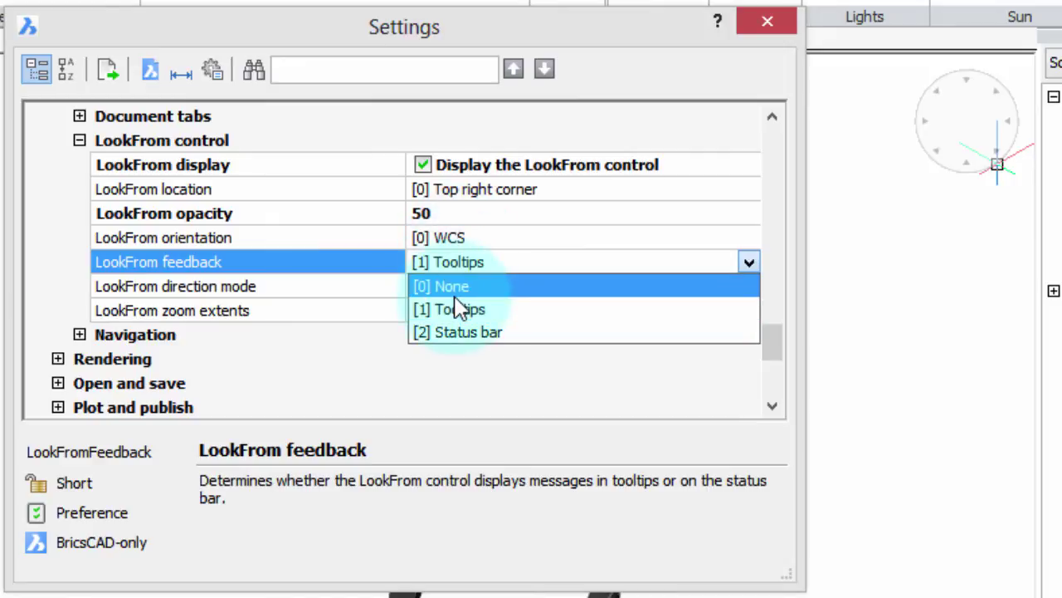
{"action": "left_click", "coordinate": [463, 332]}
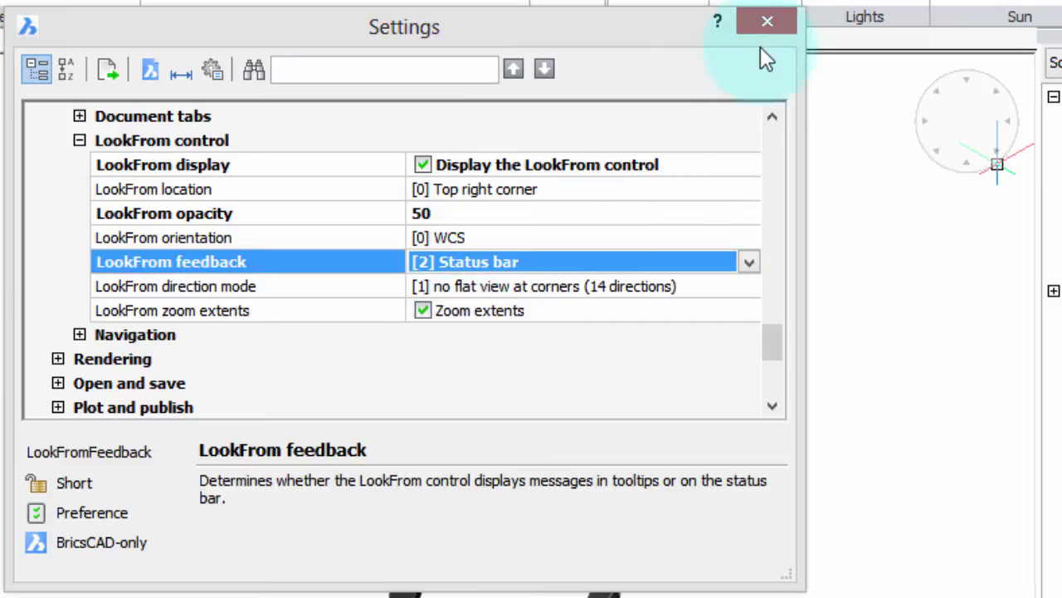
{"action": "left_click", "coordinate": [768, 21]}
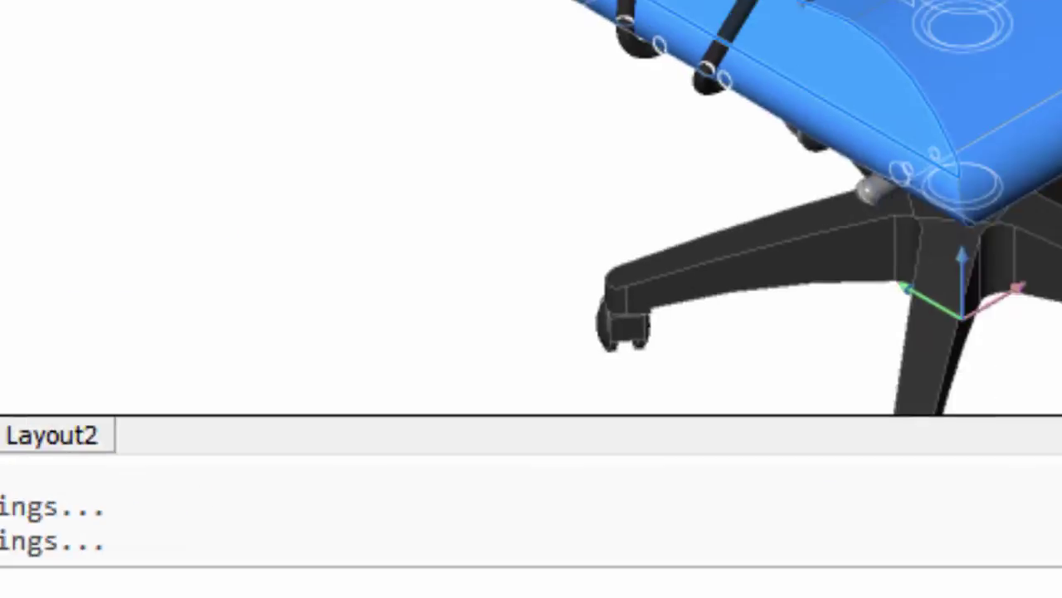
In LookFrom Settings, set feedback to Tooltips and untick LookFrom zoom extents.
{"action": "right_click", "coordinate": [763, 83]}
{"action": "left_click", "coordinate": [826, 330]}
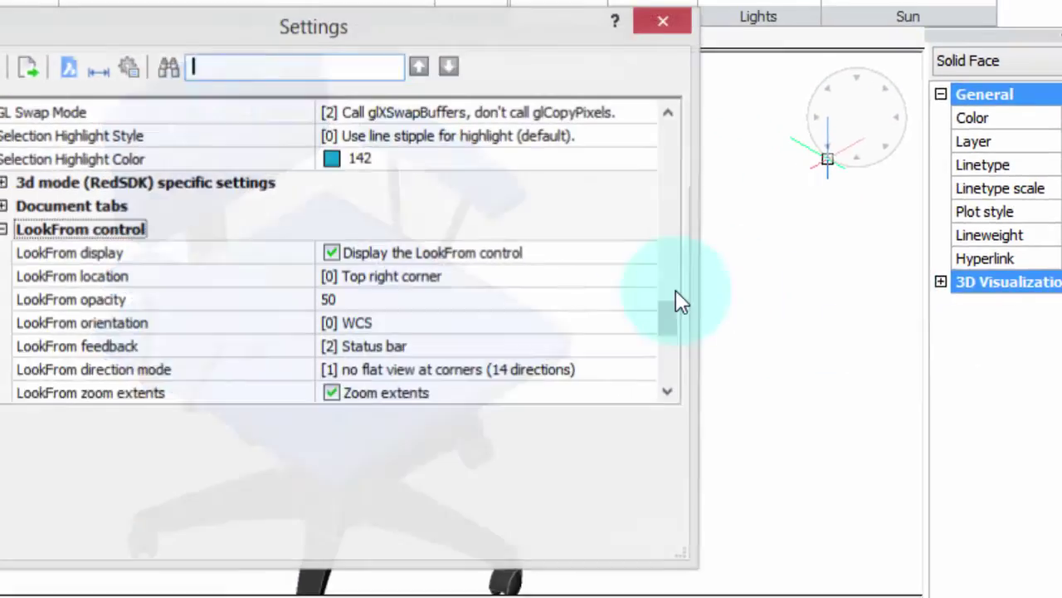
{"action": "left_click", "coordinate": [485, 344]}
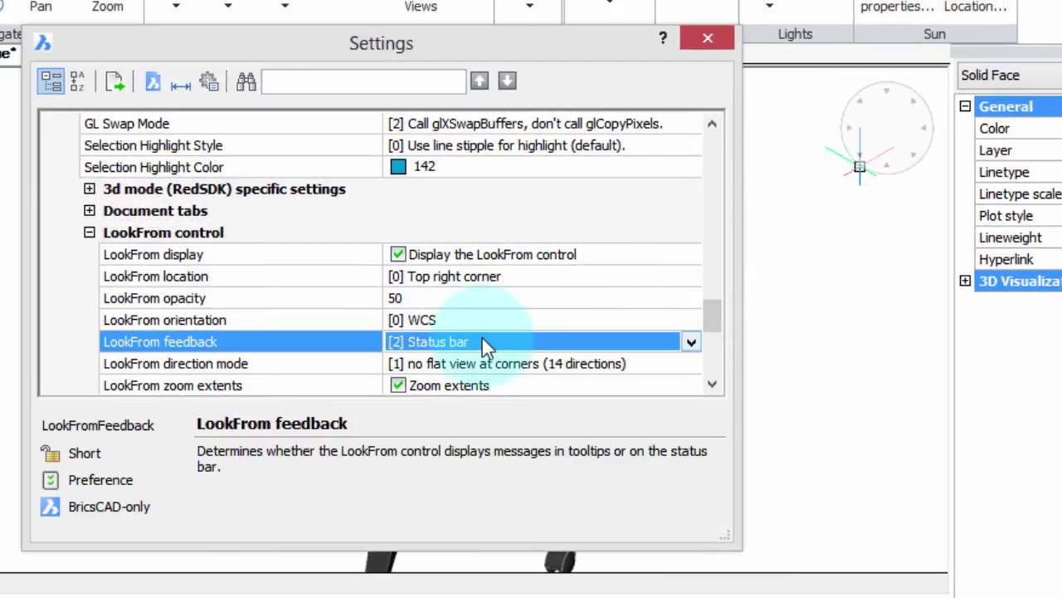
{"action": "left_click", "coordinate": [484, 343]}
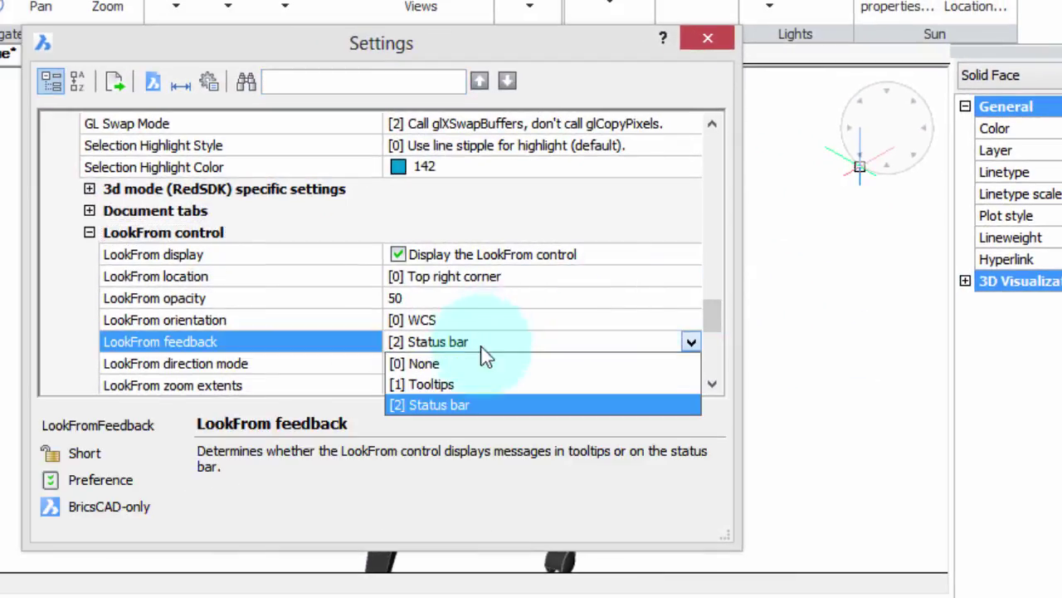
{"action": "left_click", "coordinate": [481, 384]}
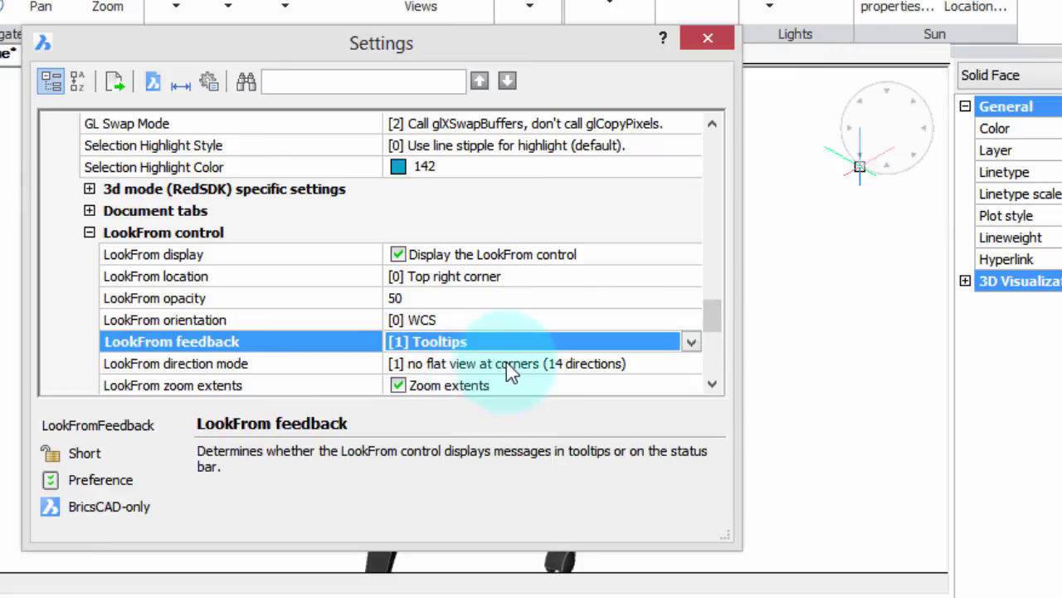
{"action": "left_click", "coordinate": [515, 386]}
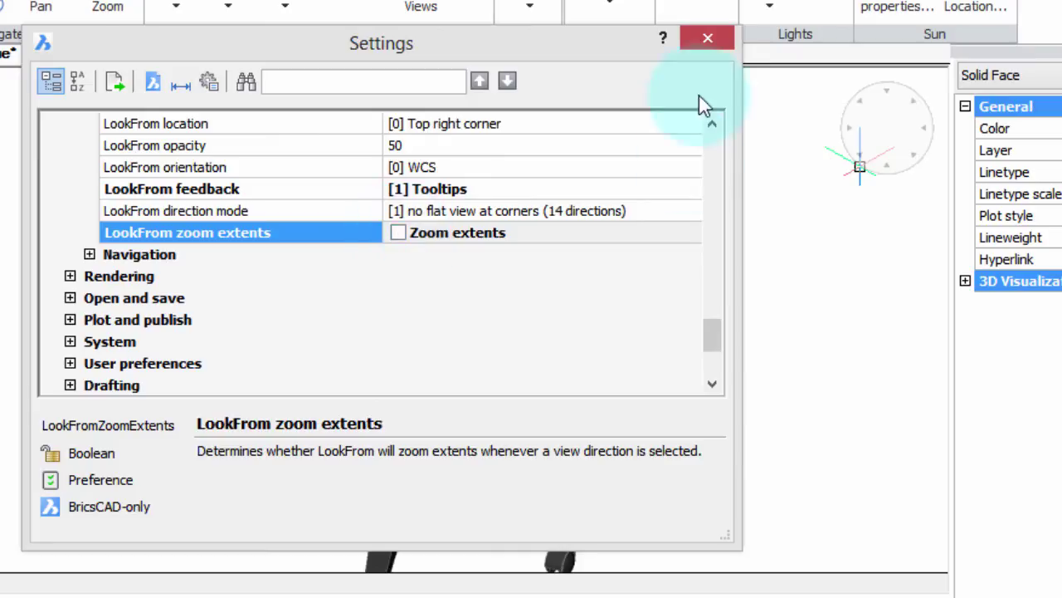
{"action": "left_click", "coordinate": [707, 40]}
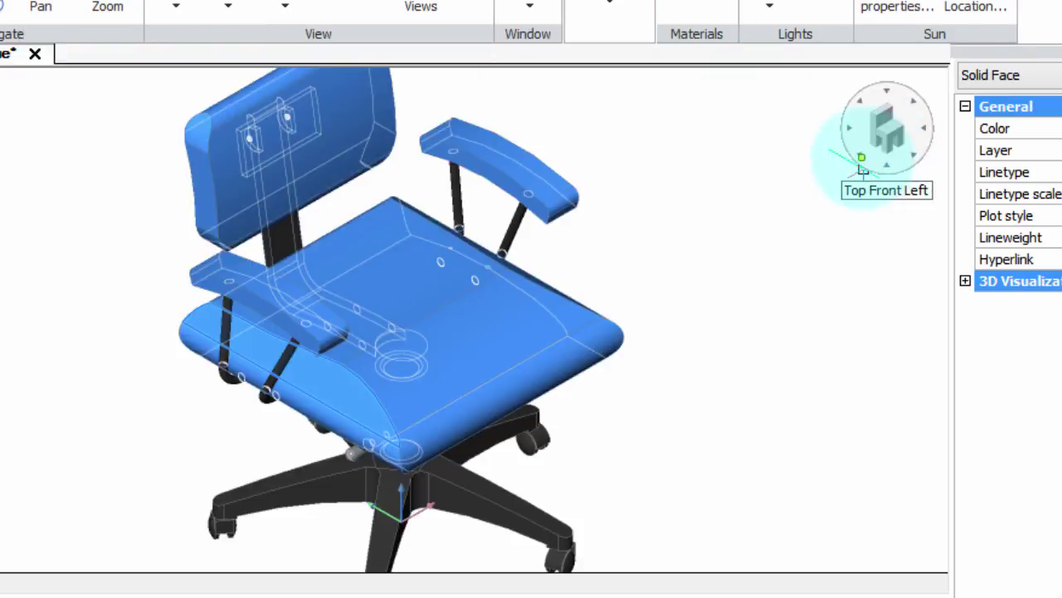
View the chair from Left, Top Back Left, Back, Top Back Right, Right, Top Front Right, zooming in.
{"action": "left_click", "coordinate": [863, 170]}
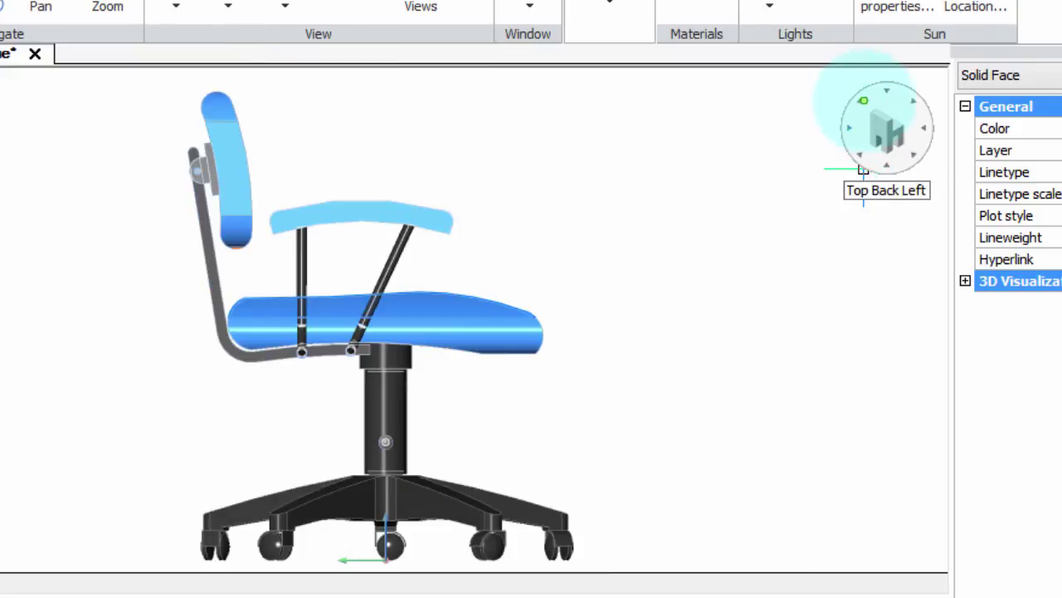
{"action": "left_click", "coordinate": [863, 170]}
{"action": "left_click", "coordinate": [860, 166]}
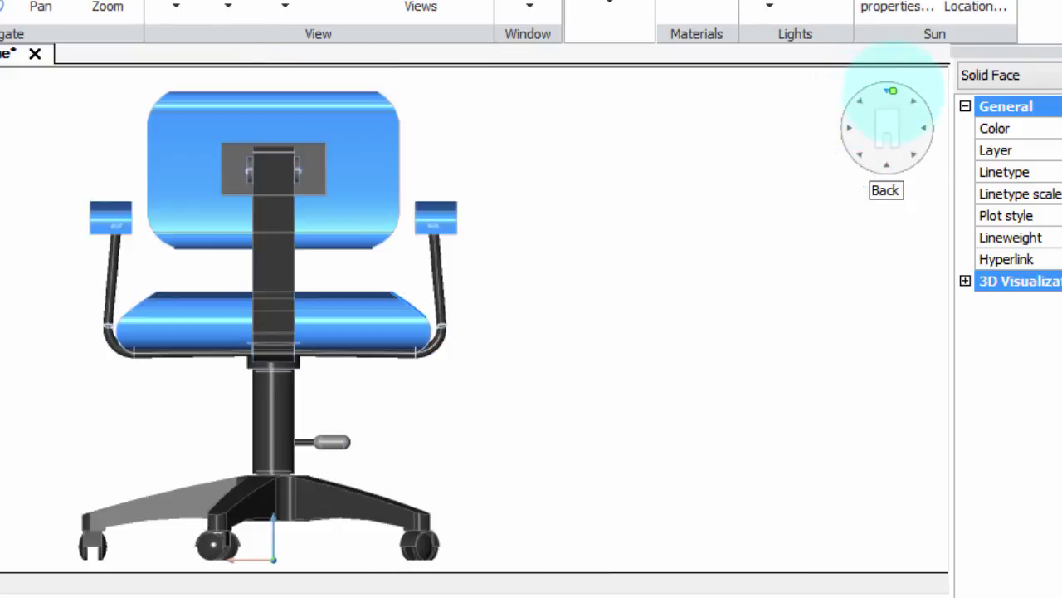
{"action": "left_click", "coordinate": [863, 171]}
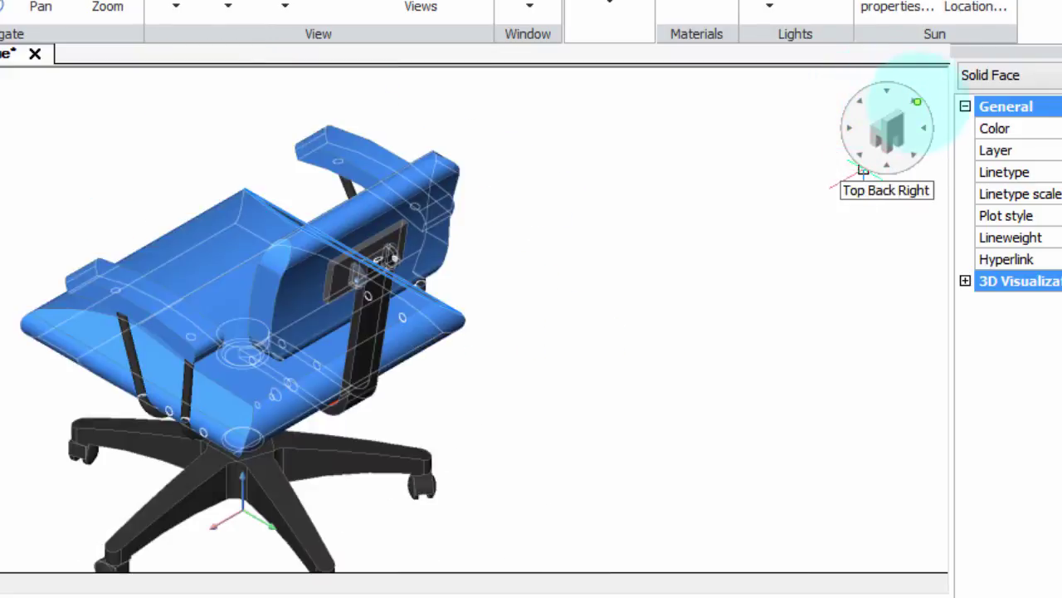
{"action": "scroll", "coordinate": [567, 265], "scroll_direction": "up", "scroll_amount": 3}
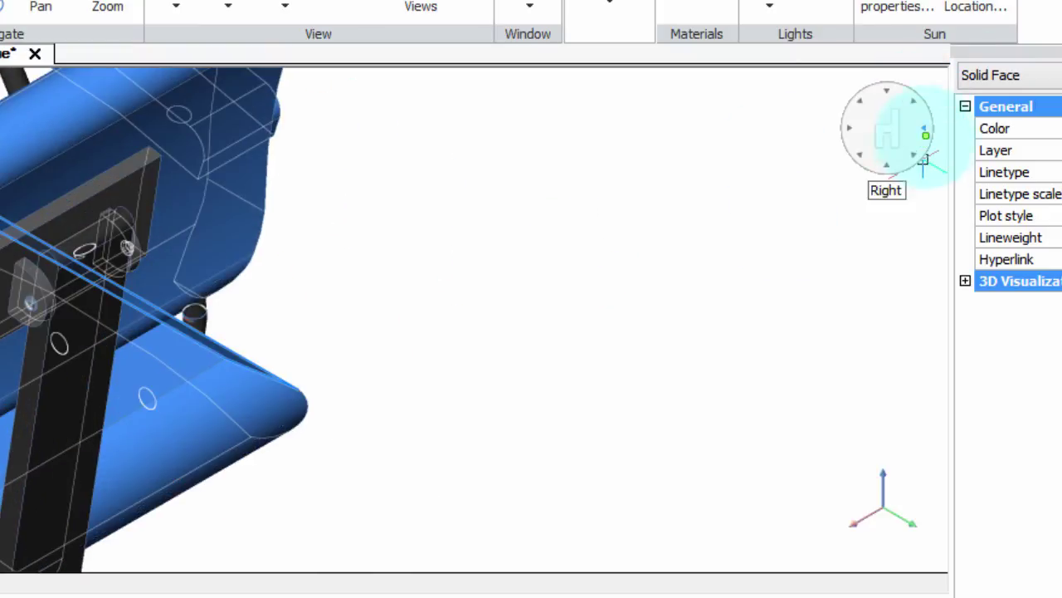
{"action": "left_click", "coordinate": [925, 129]}
{"action": "left_click", "coordinate": [919, 157]}
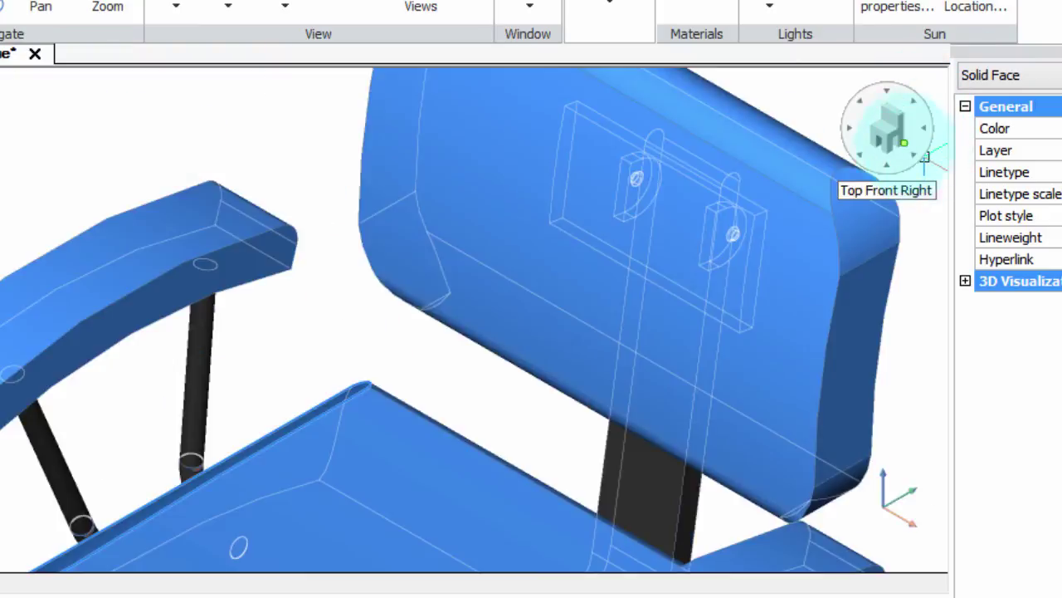
{"action": "right_click", "coordinate": [901, 142]}
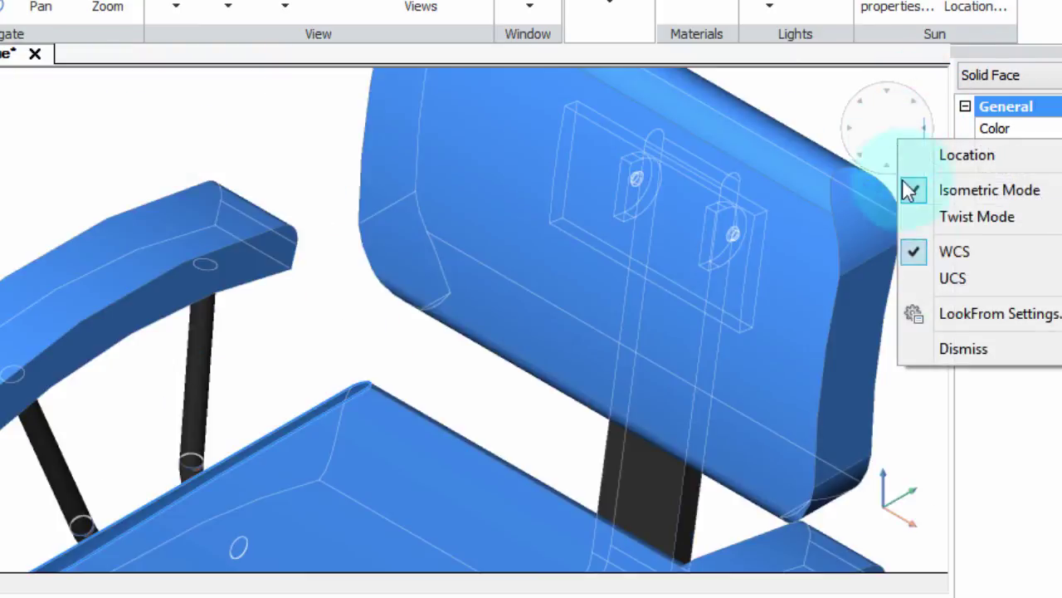
Re-enable LookFrom zoom extents, then view the whole chair from Left and Top Front Left.
{"action": "left_click", "coordinate": [926, 303]}
{"action": "left_click", "coordinate": [522, 385]}
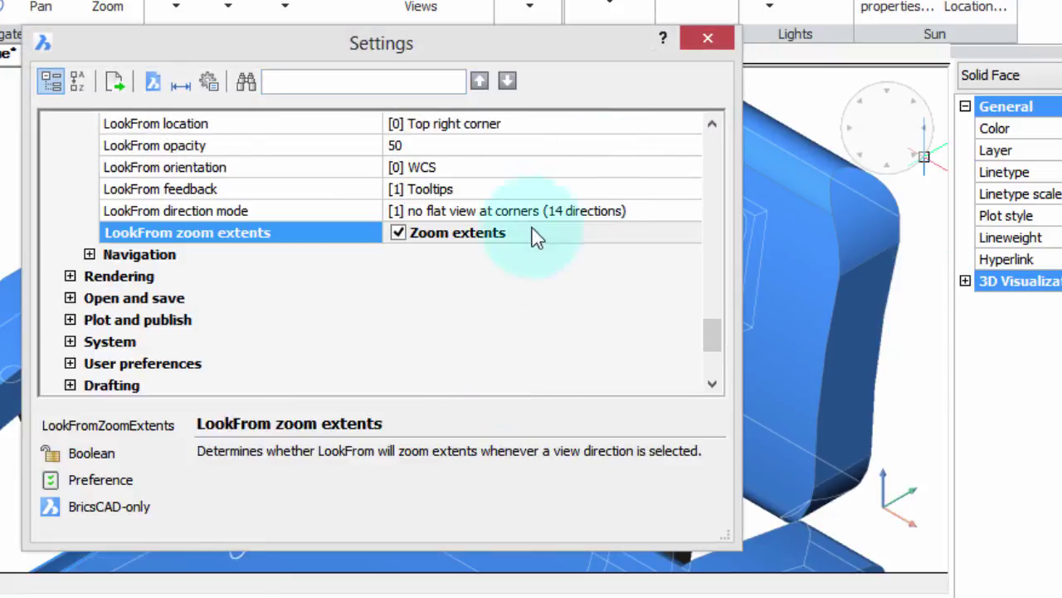
{"action": "left_click", "coordinate": [720, 46]}
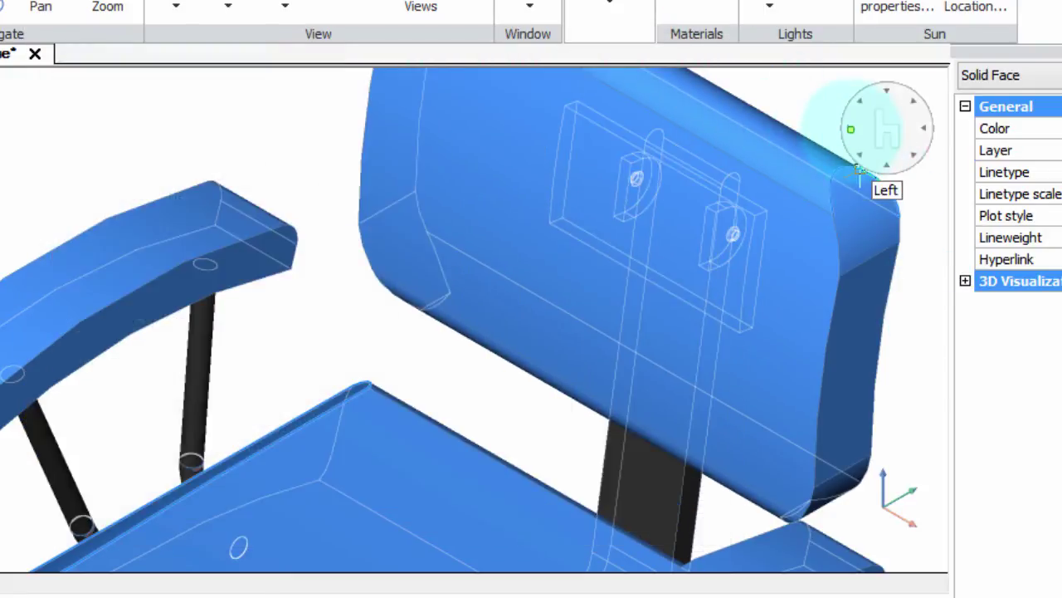
{"action": "left_click", "coordinate": [860, 170]}
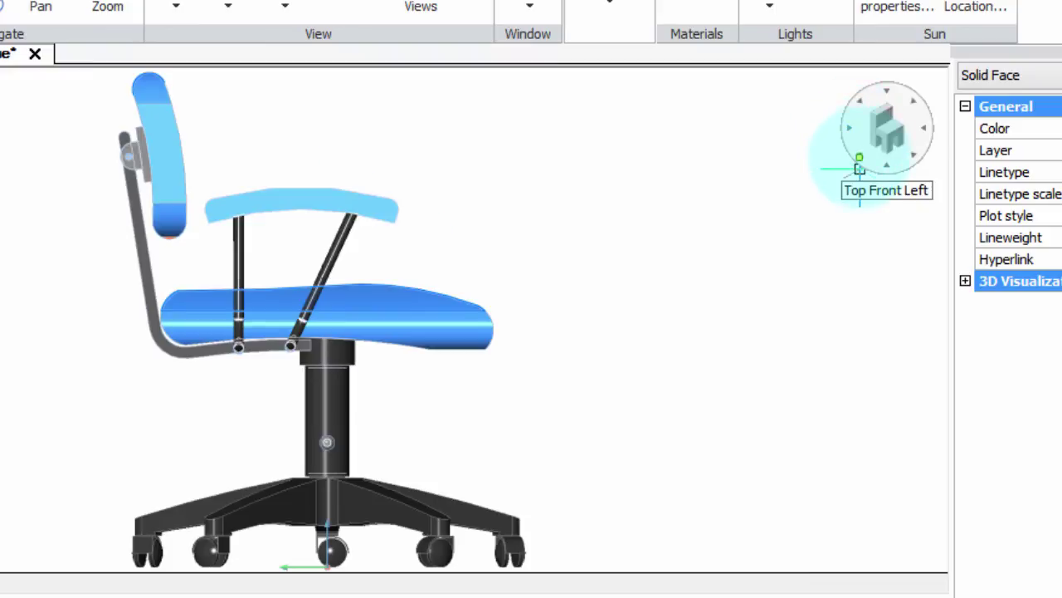
{"action": "left_click", "coordinate": [860, 170]}
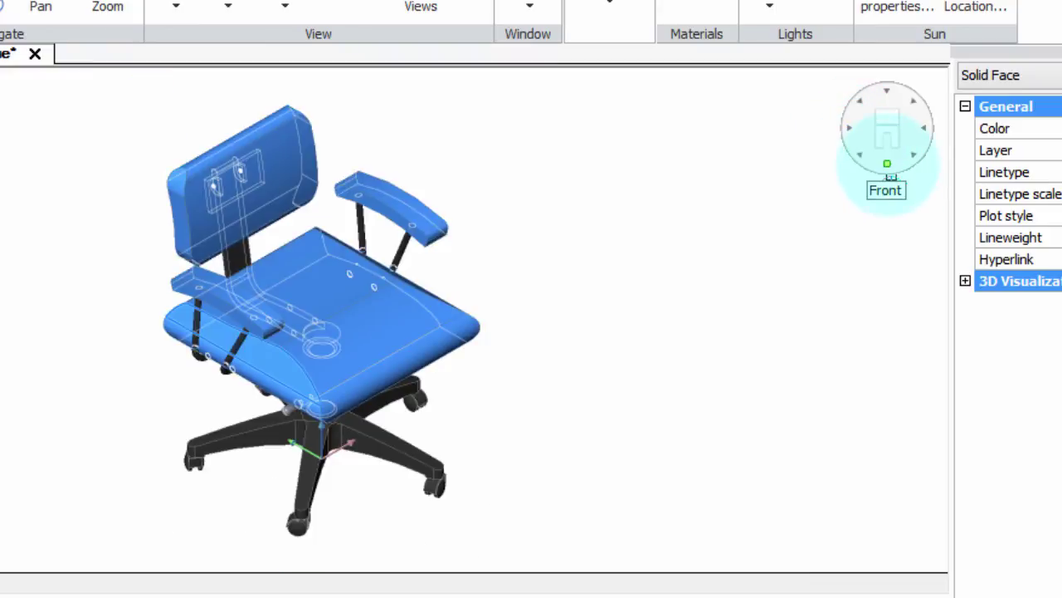
Set LookFrom direction mode to [0] orthogonal only (6 directions) in LookFrom Settings.
{"action": "right_click", "coordinate": [890, 174]}
{"action": "left_click", "coordinate": [956, 302]}
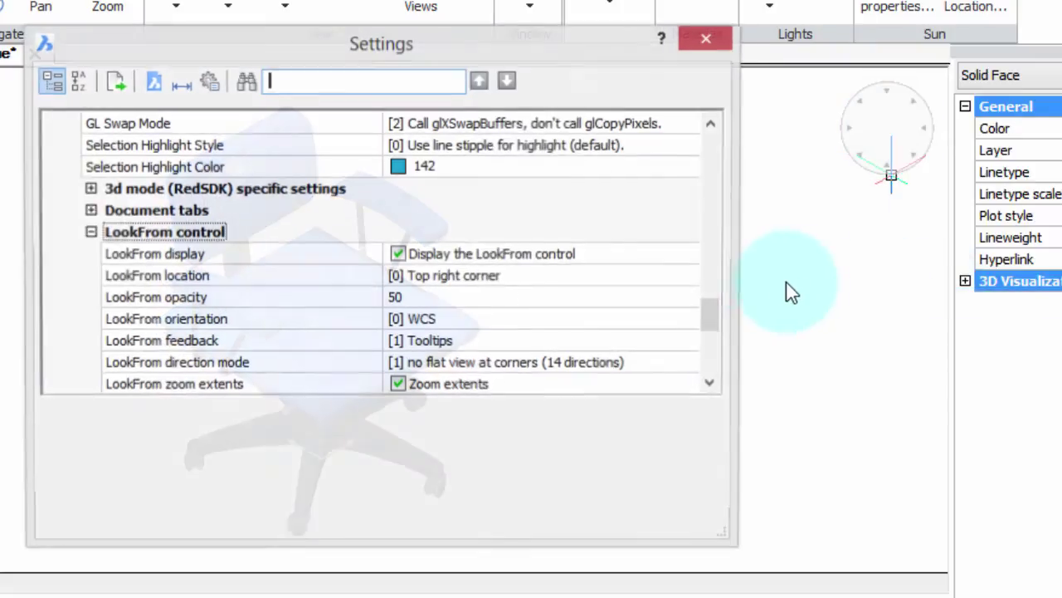
{"action": "left_click", "coordinate": [656, 373]}
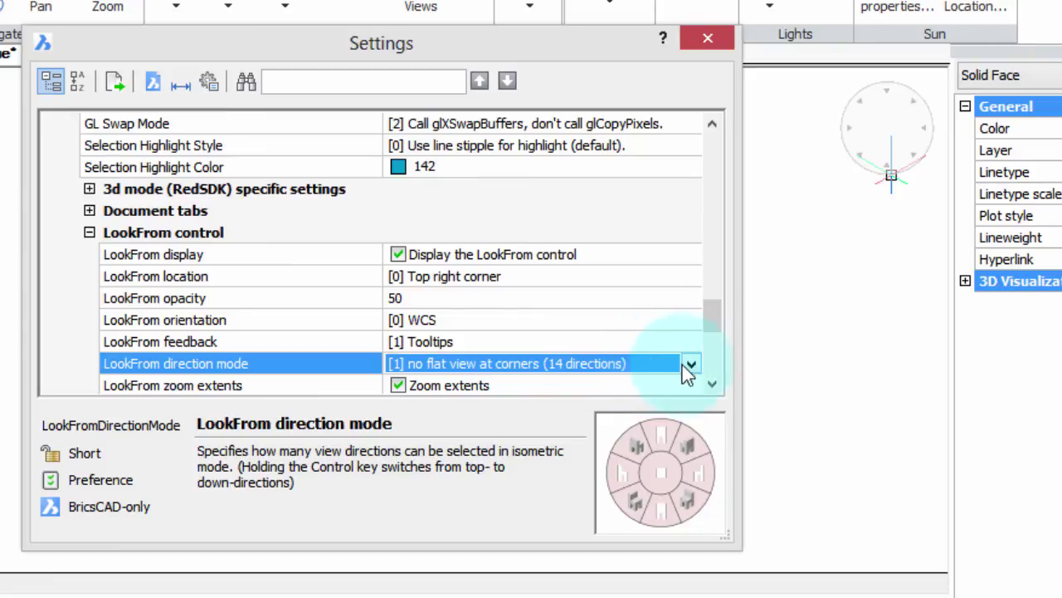
{"action": "left_click", "coordinate": [690, 365]}
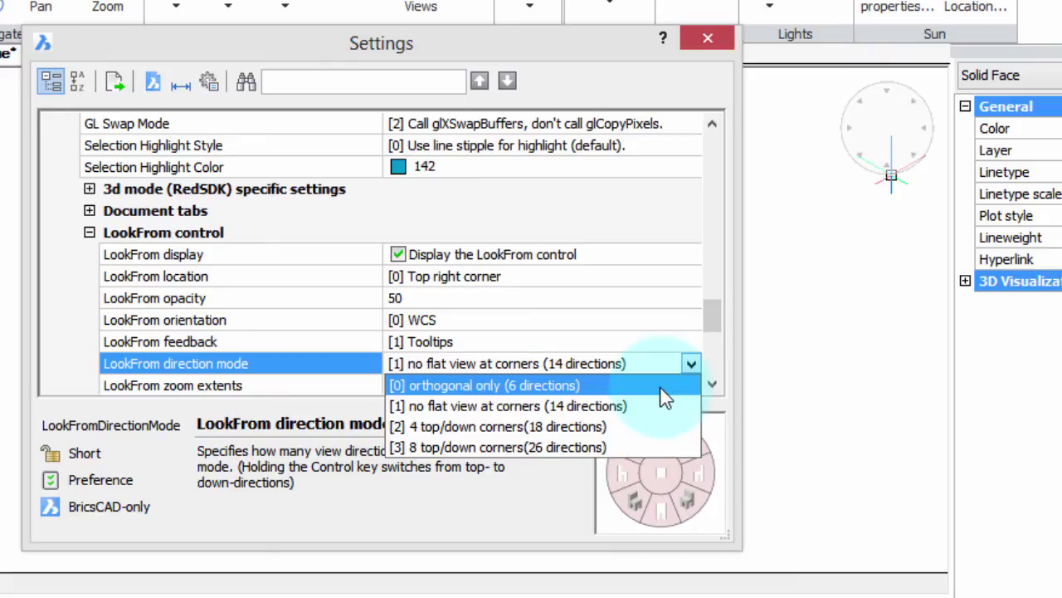
{"action": "left_click", "coordinate": [661, 387]}
{"action": "left_click", "coordinate": [705, 37]}
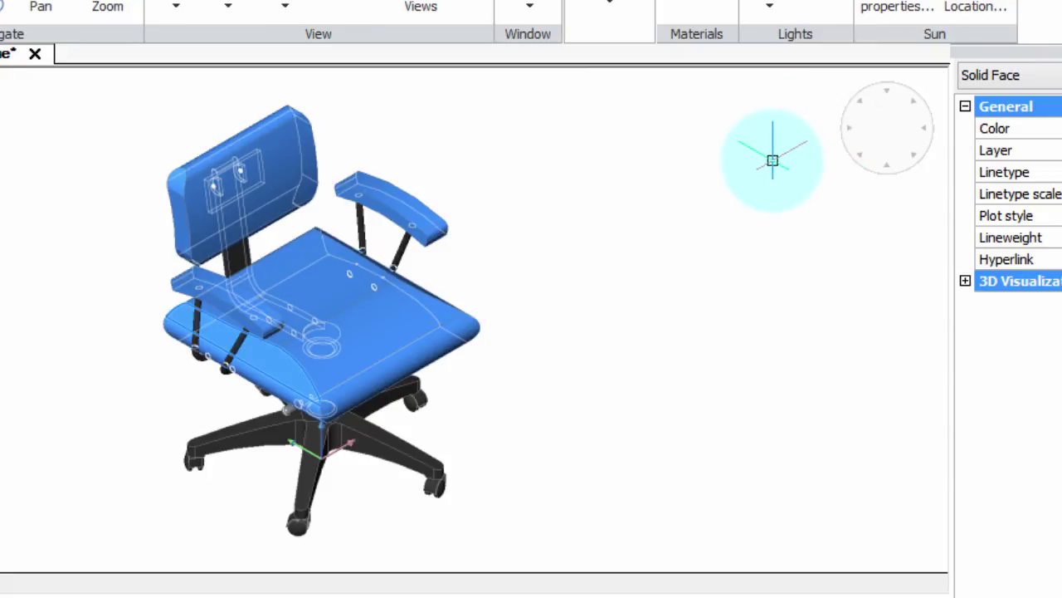
Cycle the LookFrom view through Left, Back, Right and Top, ending on the view from below.
{"action": "left_click", "coordinate": [840, 138]}
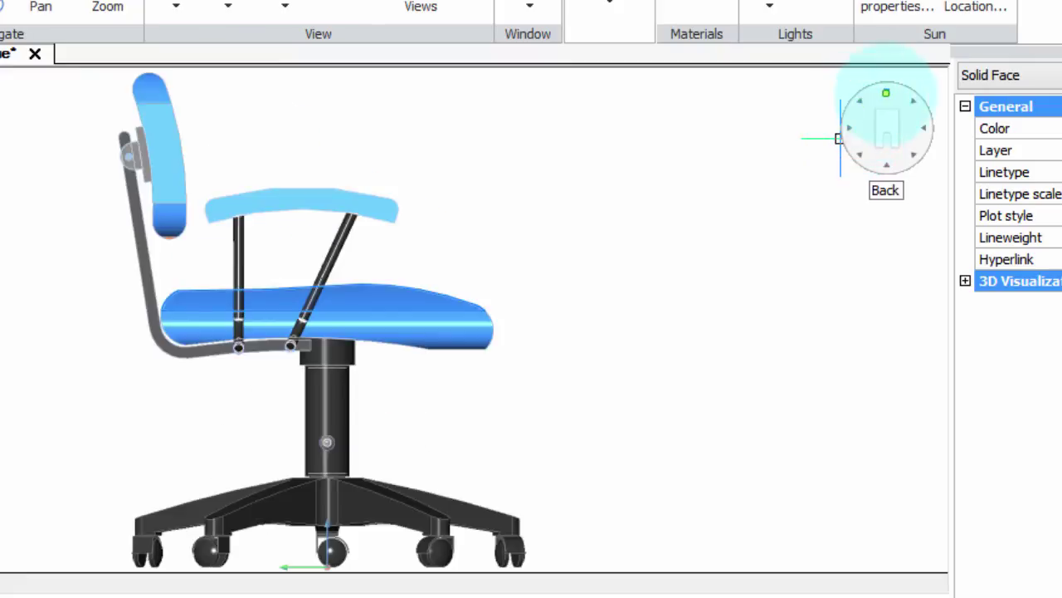
{"action": "left_click", "coordinate": [885, 93]}
{"action": "left_click", "coordinate": [921, 129]}
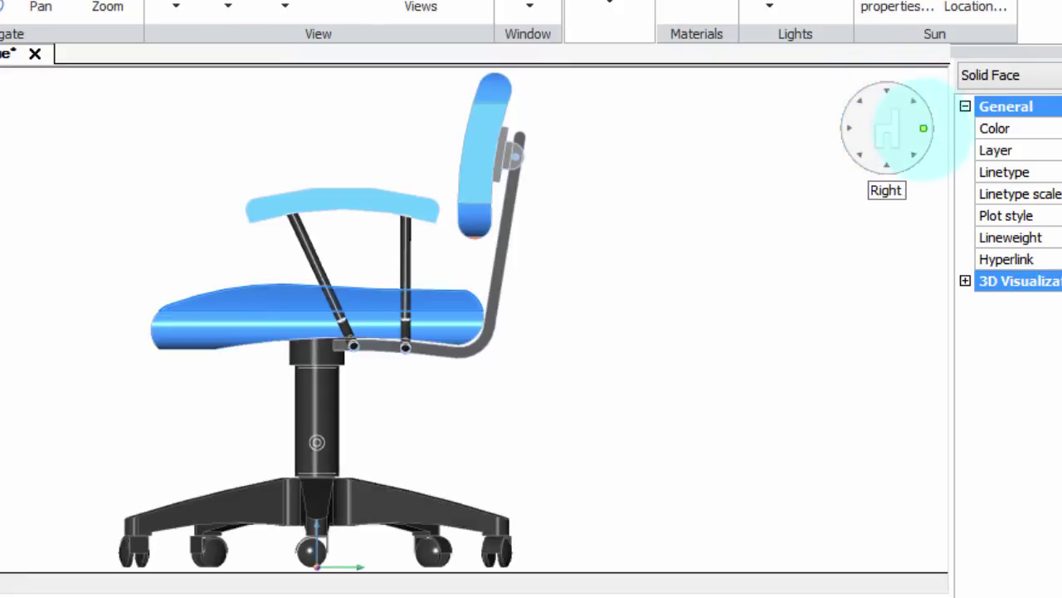
{"action": "left_click", "coordinate": [885, 127]}
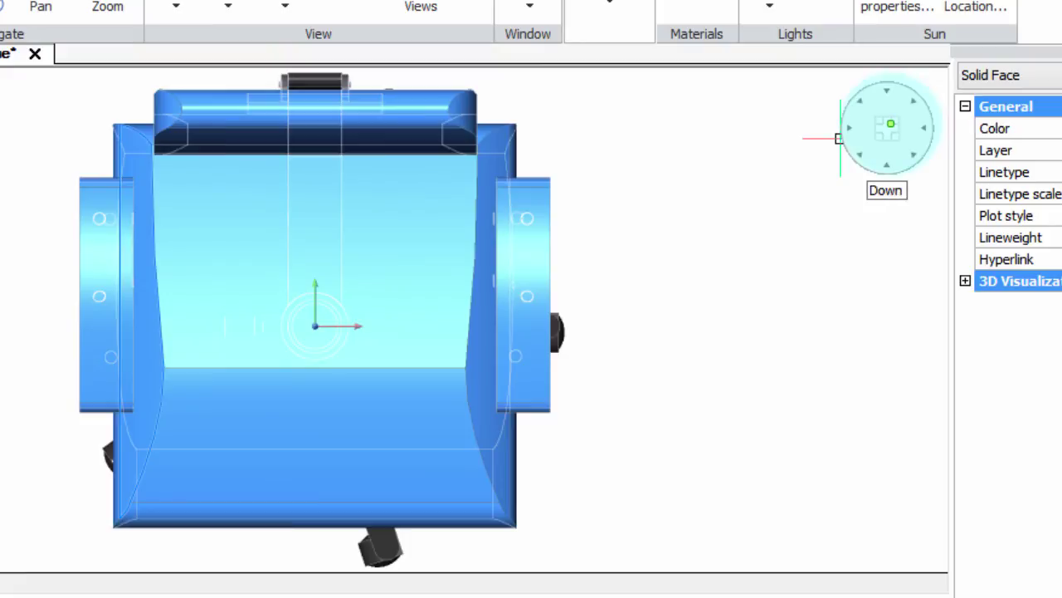
{"action": "left_click", "coordinate": [890, 130]}
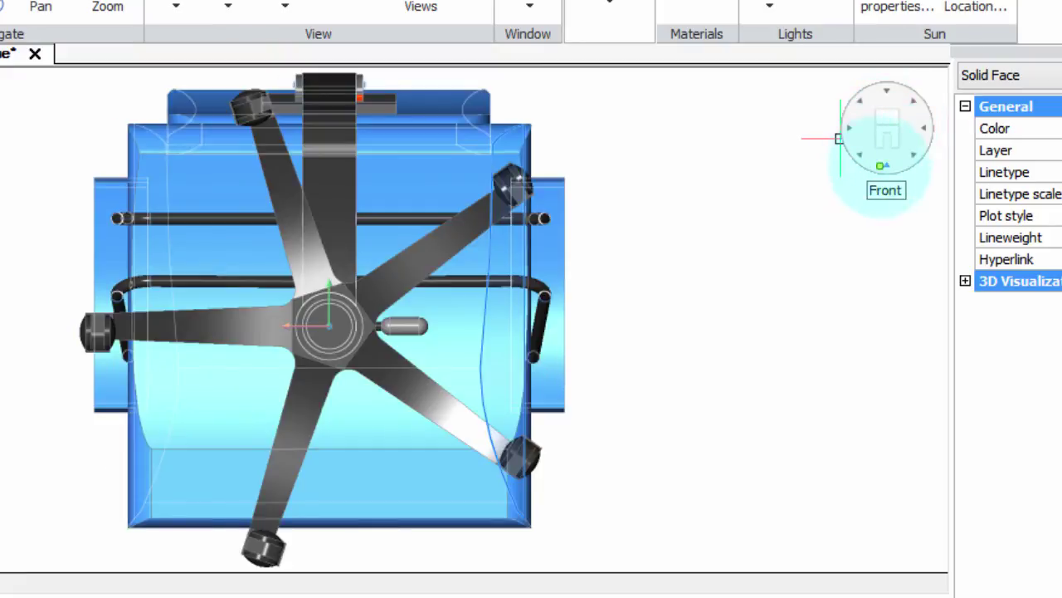
{"action": "right_click", "coordinate": [888, 147]}
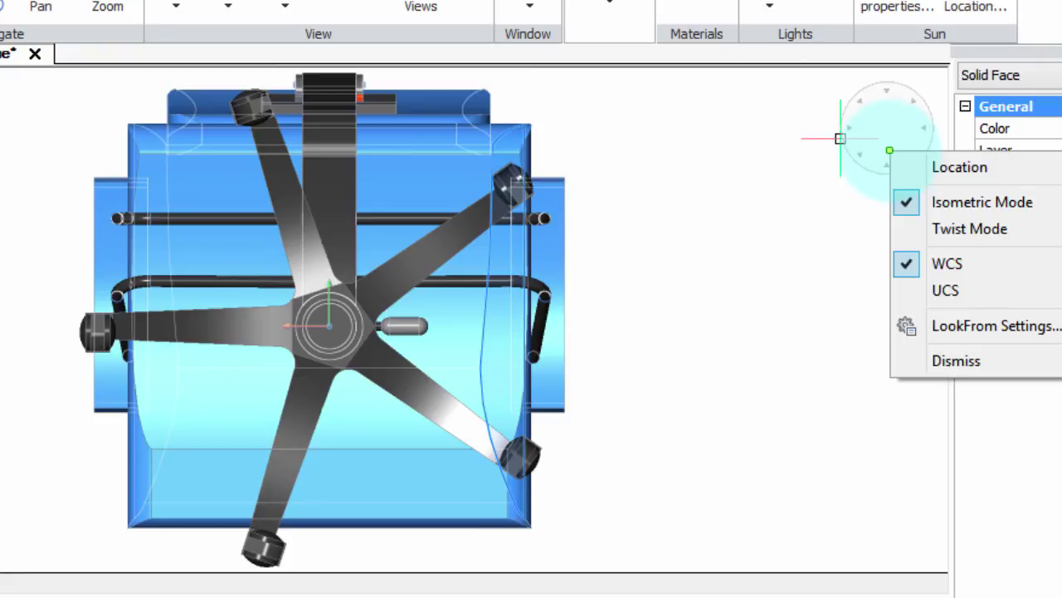
Set LookFrom direction mode to [3] 8 top/down corners (26 directions) and close Settings.
{"action": "left_click", "coordinate": [913, 325]}
{"action": "left_click", "coordinate": [583, 365]}
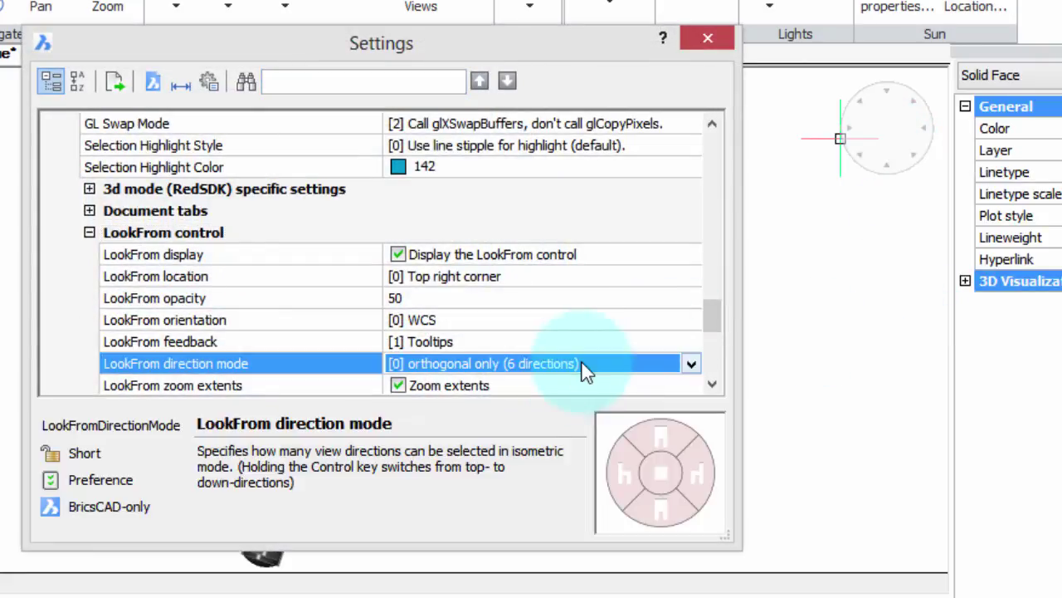
{"action": "left_click", "coordinate": [609, 365]}
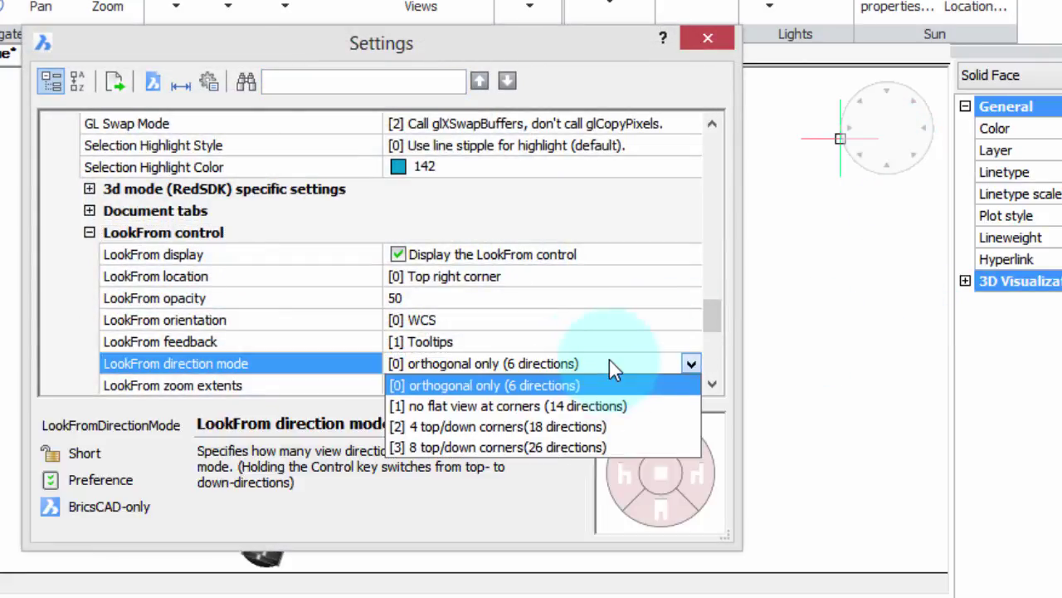
{"action": "left_click", "coordinate": [575, 448]}
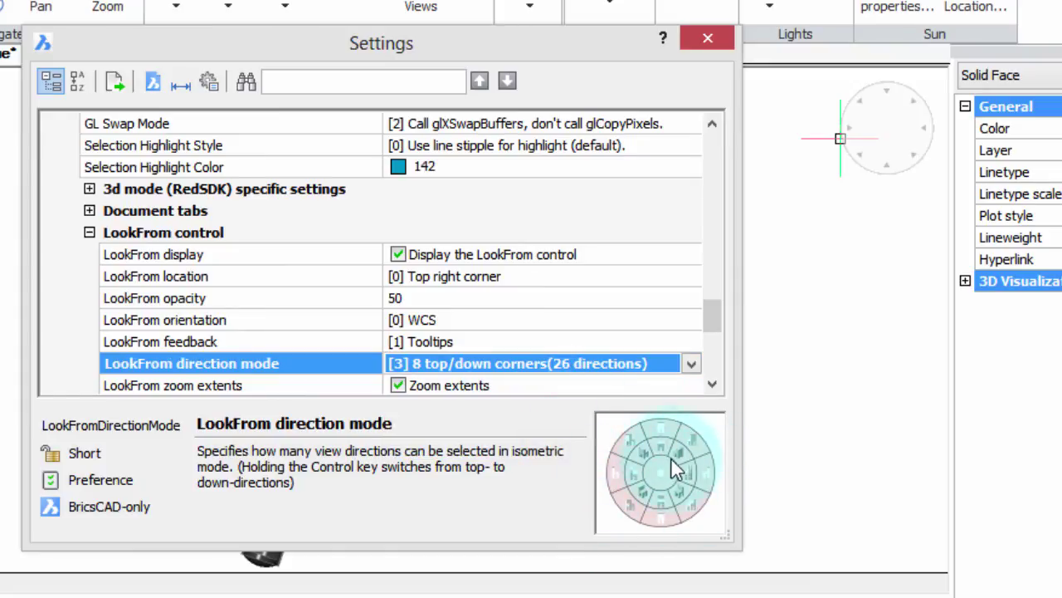
{"action": "left_click", "coordinate": [720, 44]}
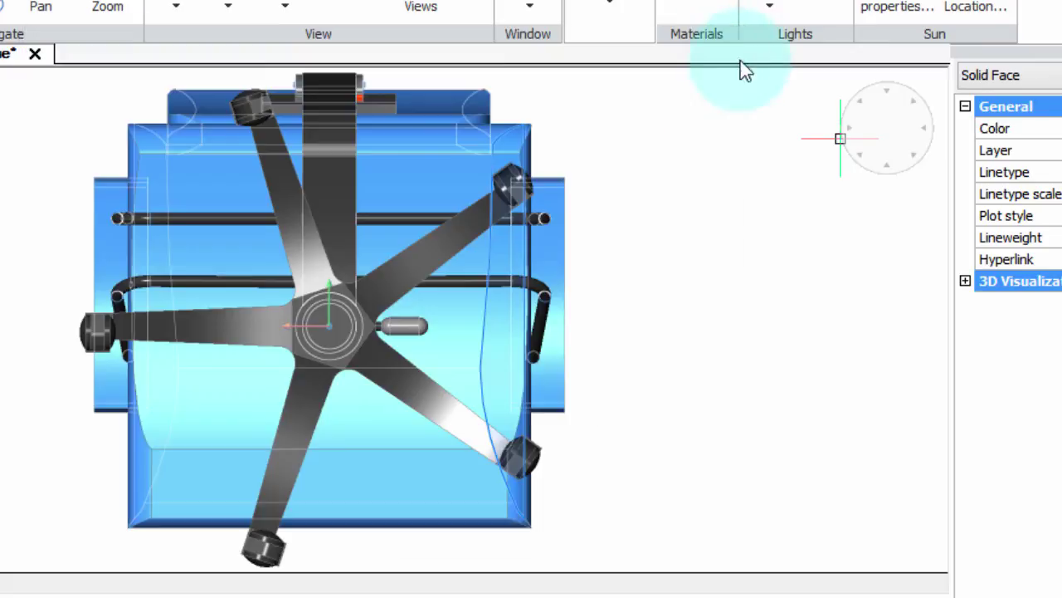
View the chair from Left, Top Left, Top Back Left and Top Back.
{"action": "left_click", "coordinate": [838, 129]}
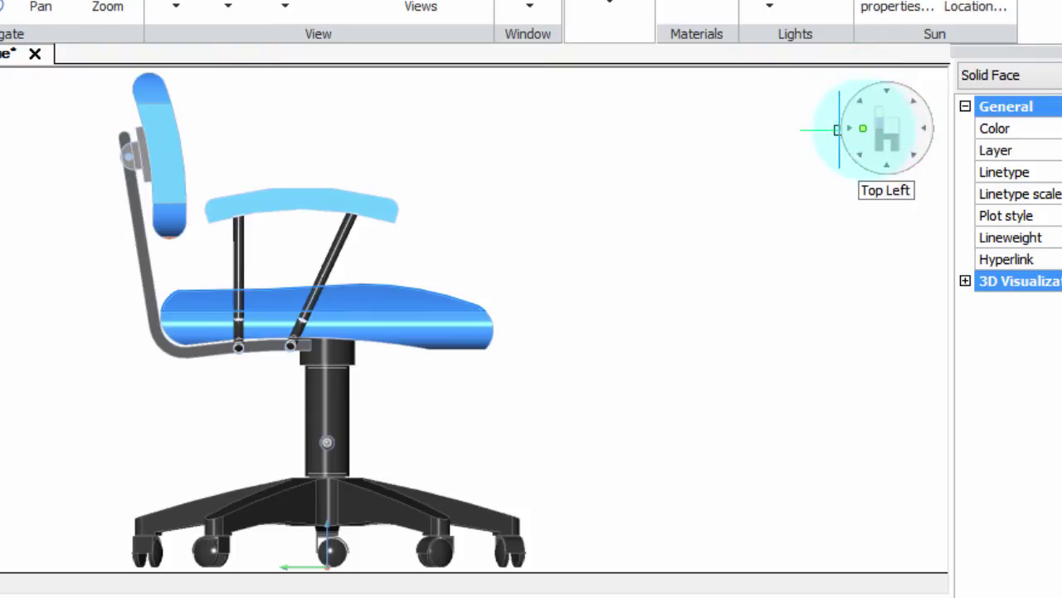
{"action": "left_click", "coordinate": [838, 129]}
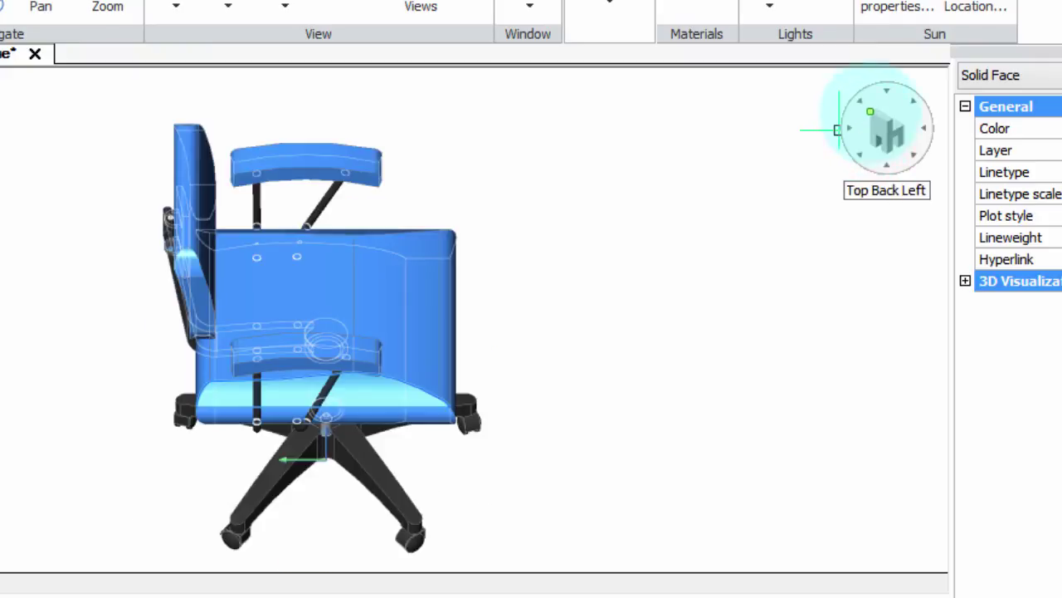
{"action": "left_click", "coordinate": [870, 111]}
{"action": "left_click", "coordinate": [890, 120]}
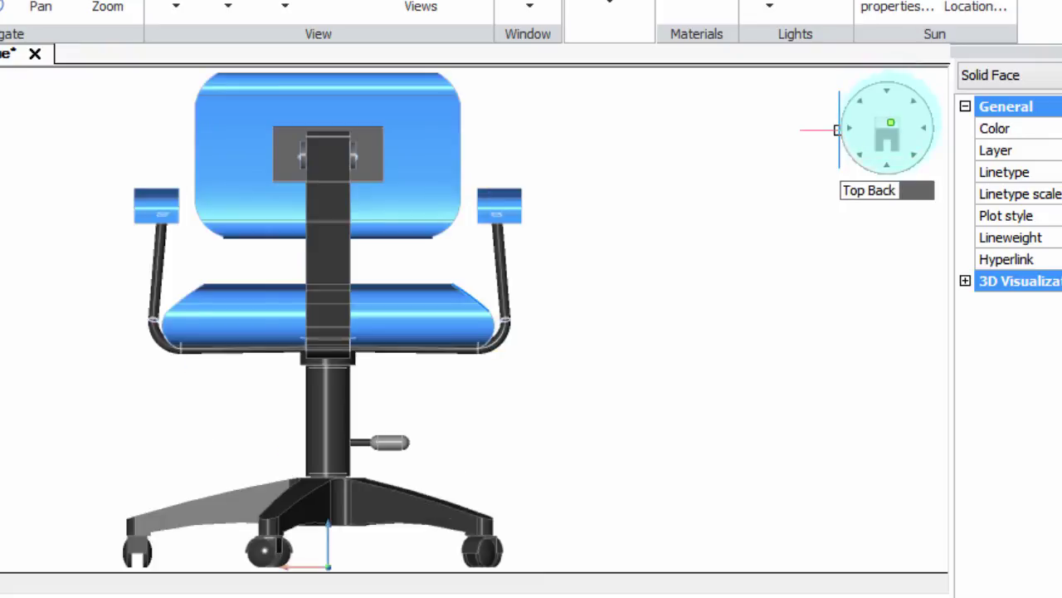
Step through Down, Down Back, Down Back Right, Down Right and Down Front Right views.
{"action": "left_click", "coordinate": [889, 131]}
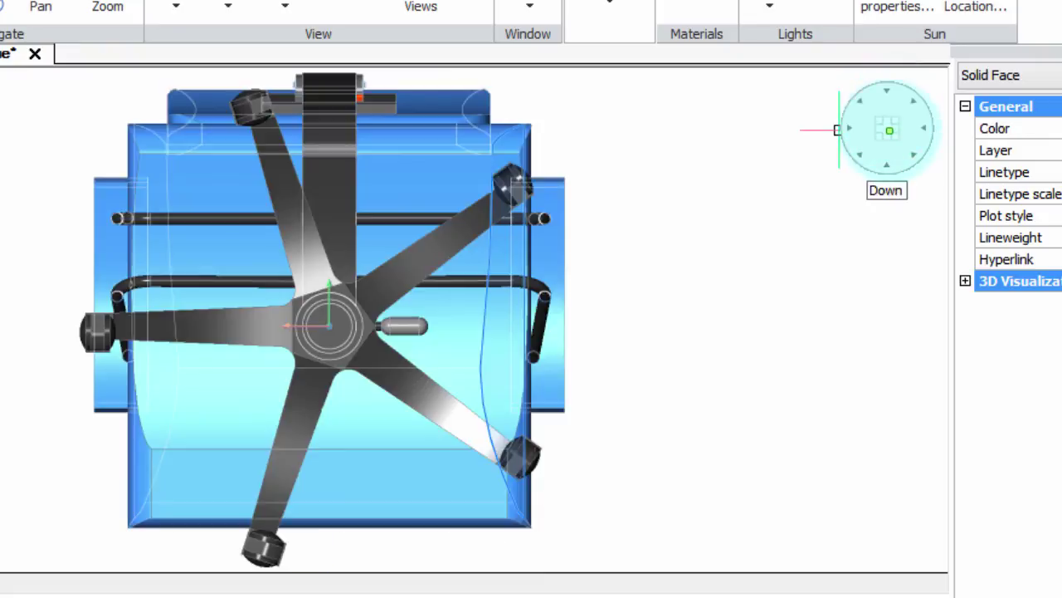
{"action": "left_click", "coordinate": [890, 108]}
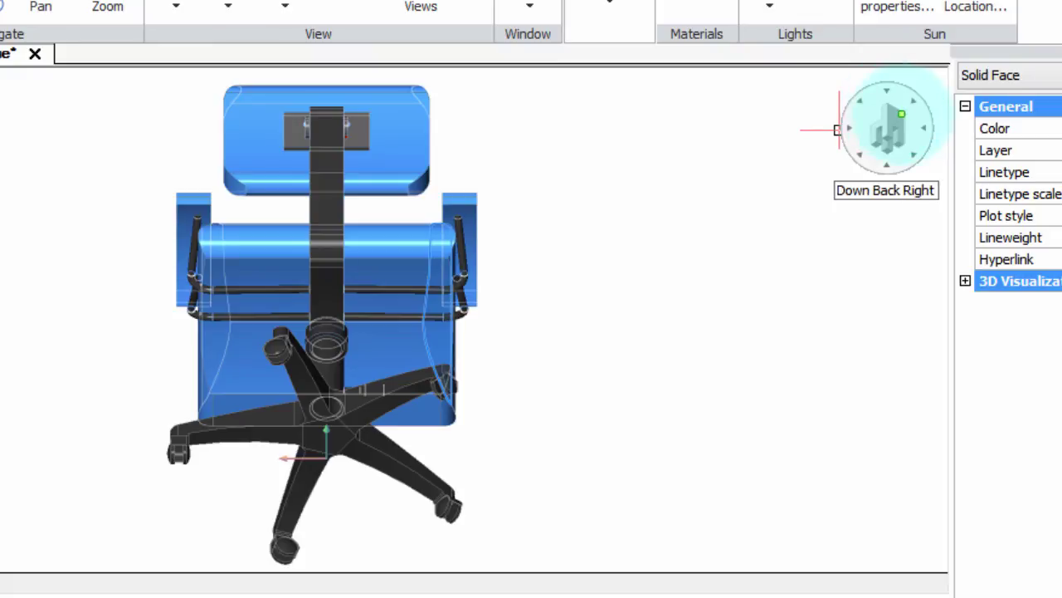
{"action": "left_click", "coordinate": [908, 116]}
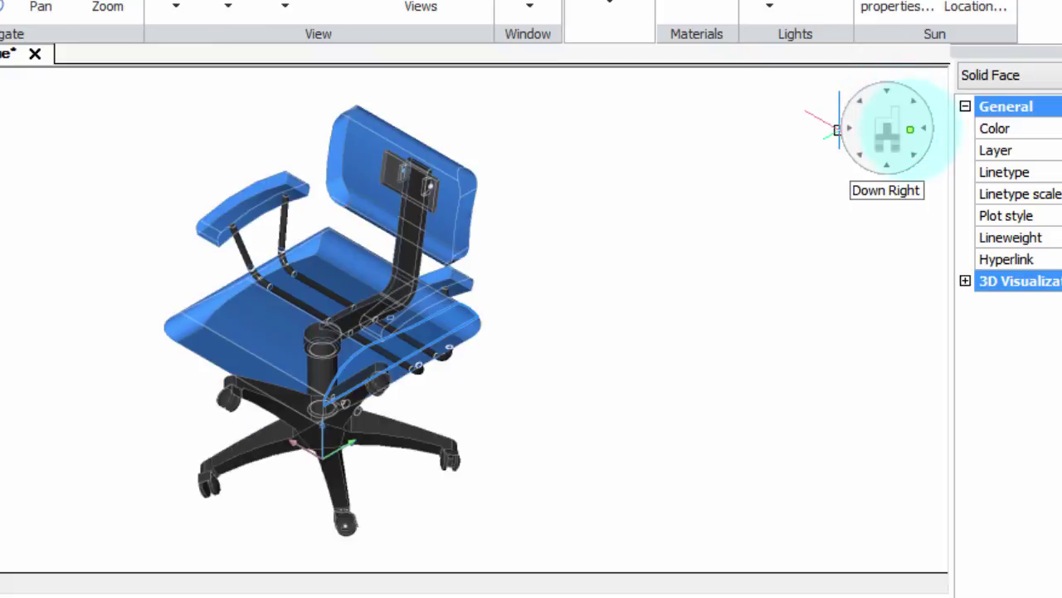
{"action": "left_click", "coordinate": [909, 128]}
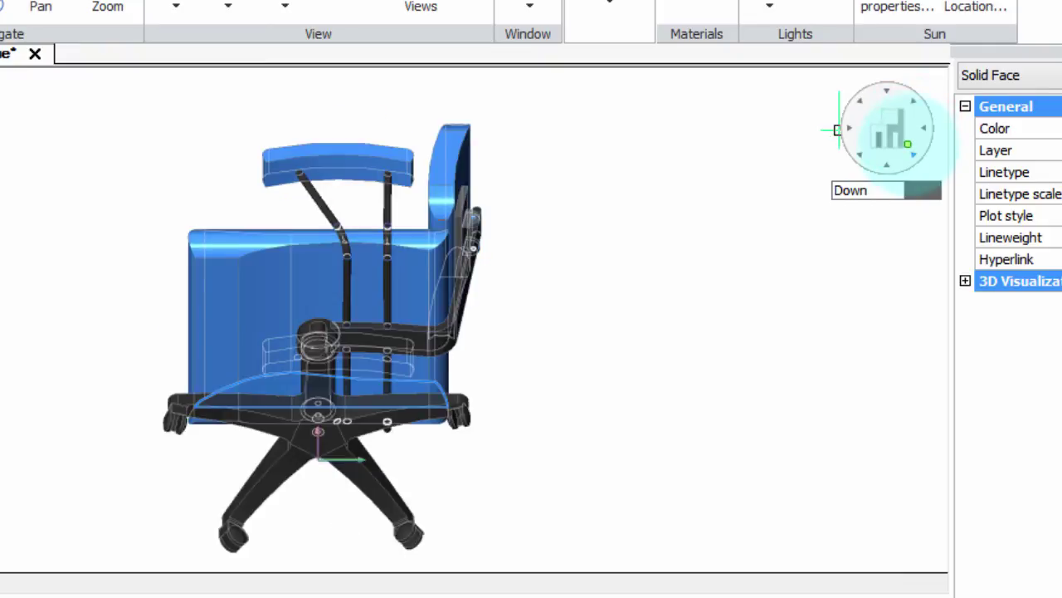
{"action": "left_click", "coordinate": [909, 150]}
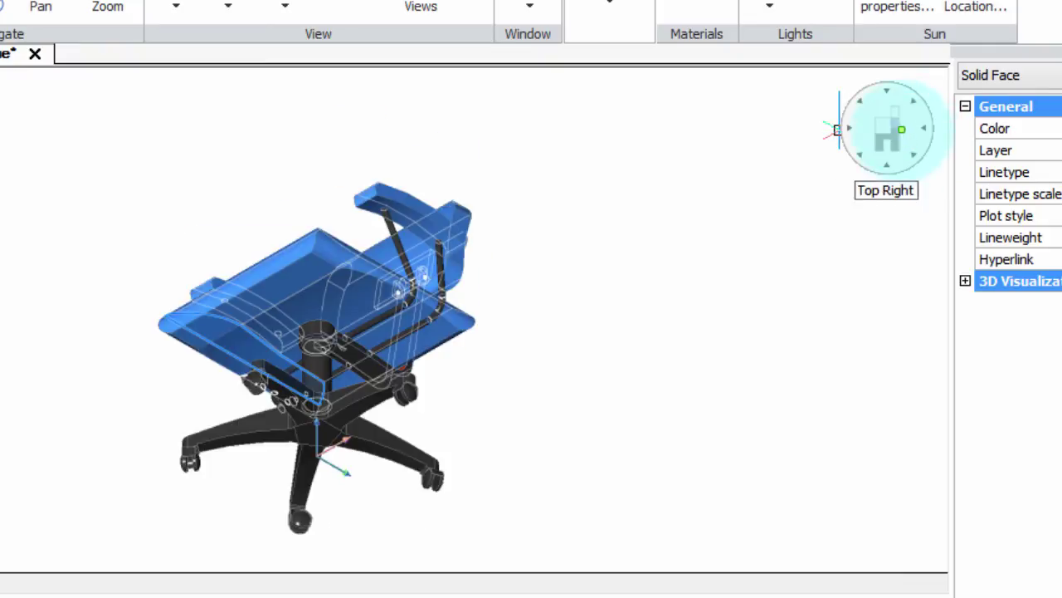